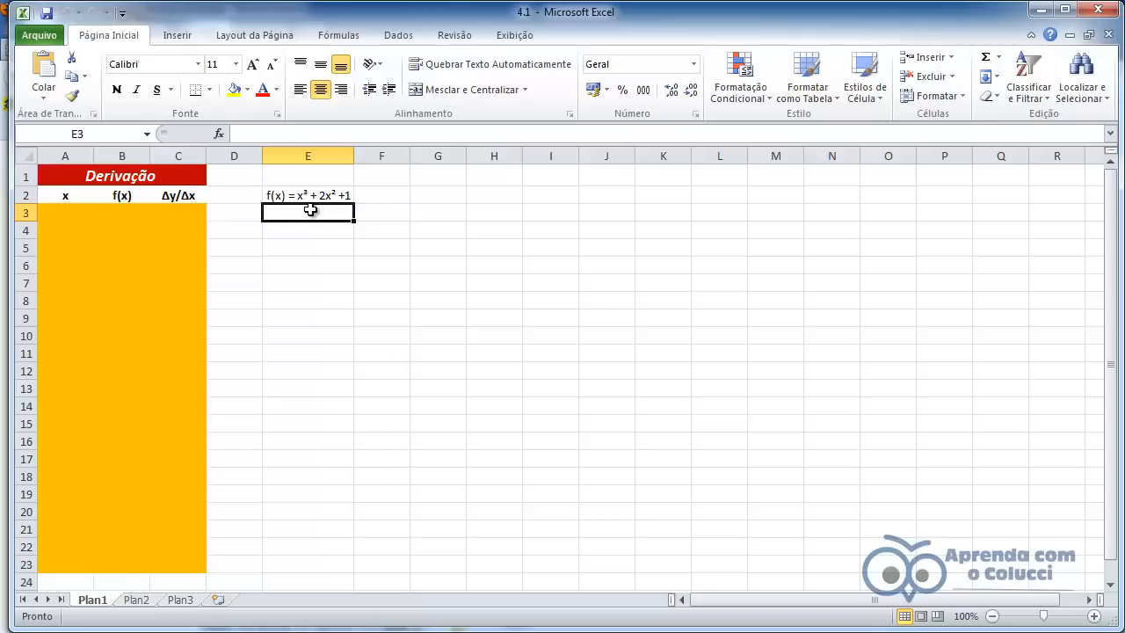
# Enter the derivative f'(x) = 3x²+4x in cell E3, below the function
pyautogui.write('f')
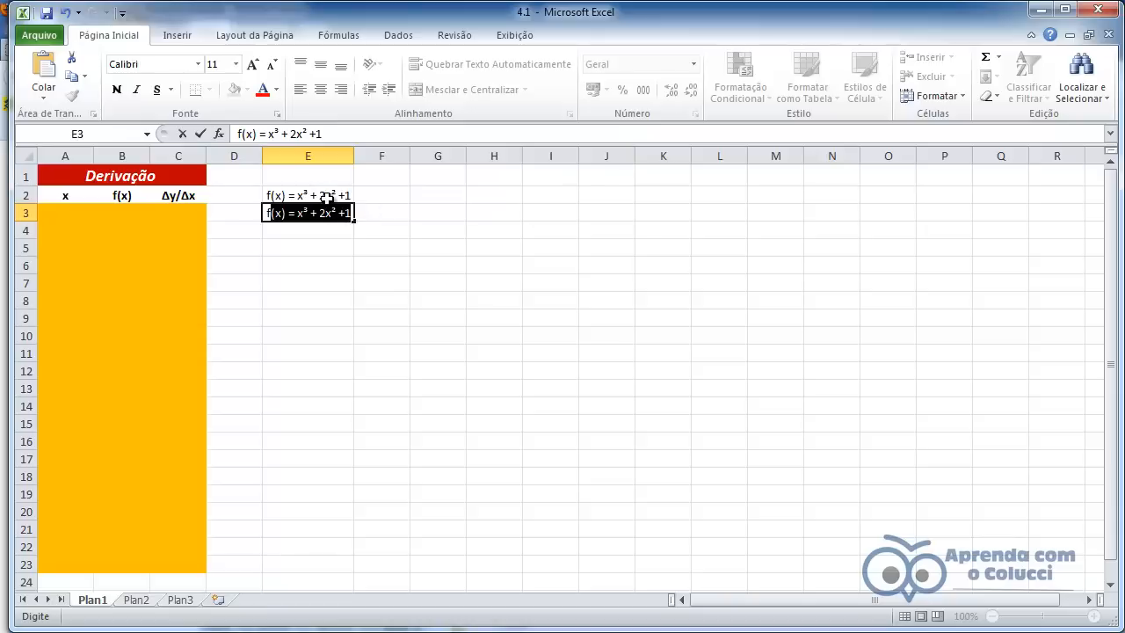
pyautogui.write("'(x")
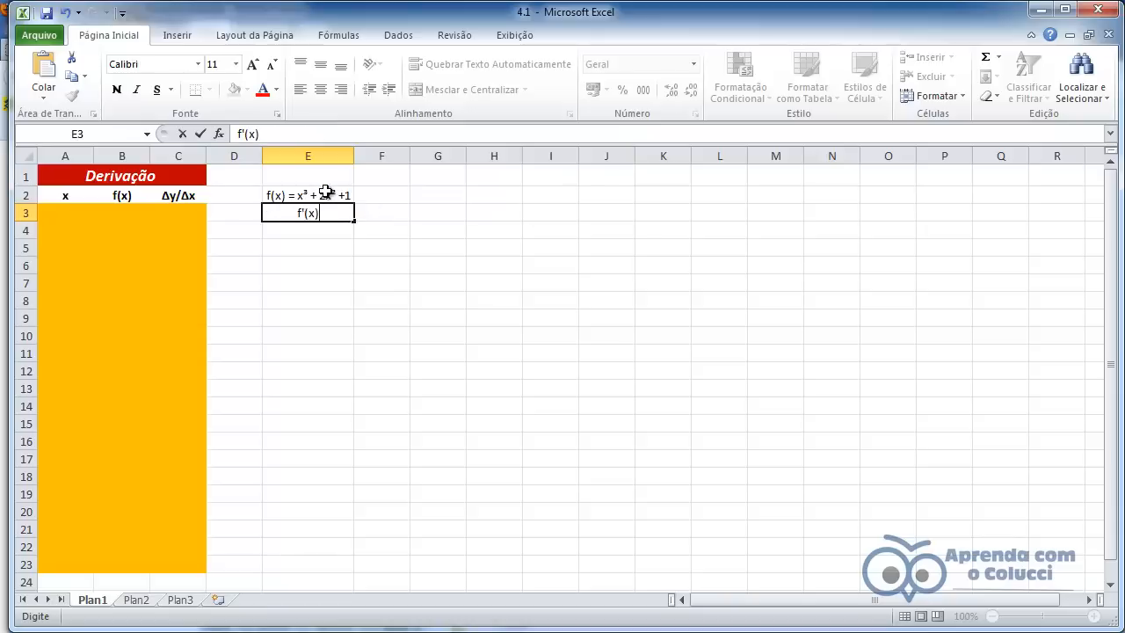
pyautogui.write(') = 3x²')
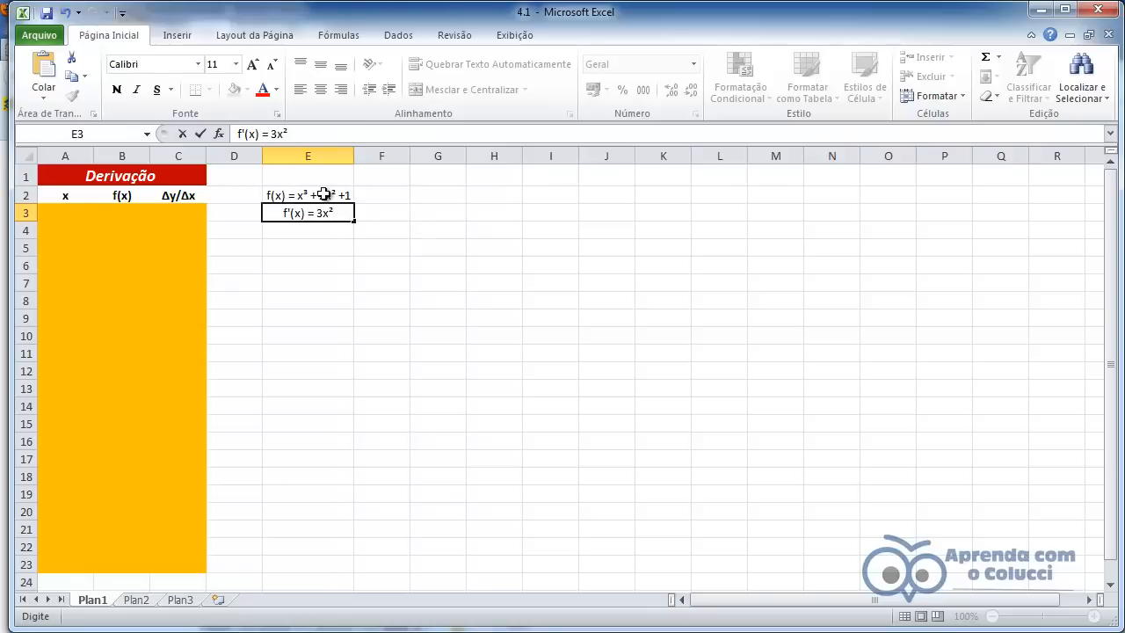
pyautogui.write('+4x')
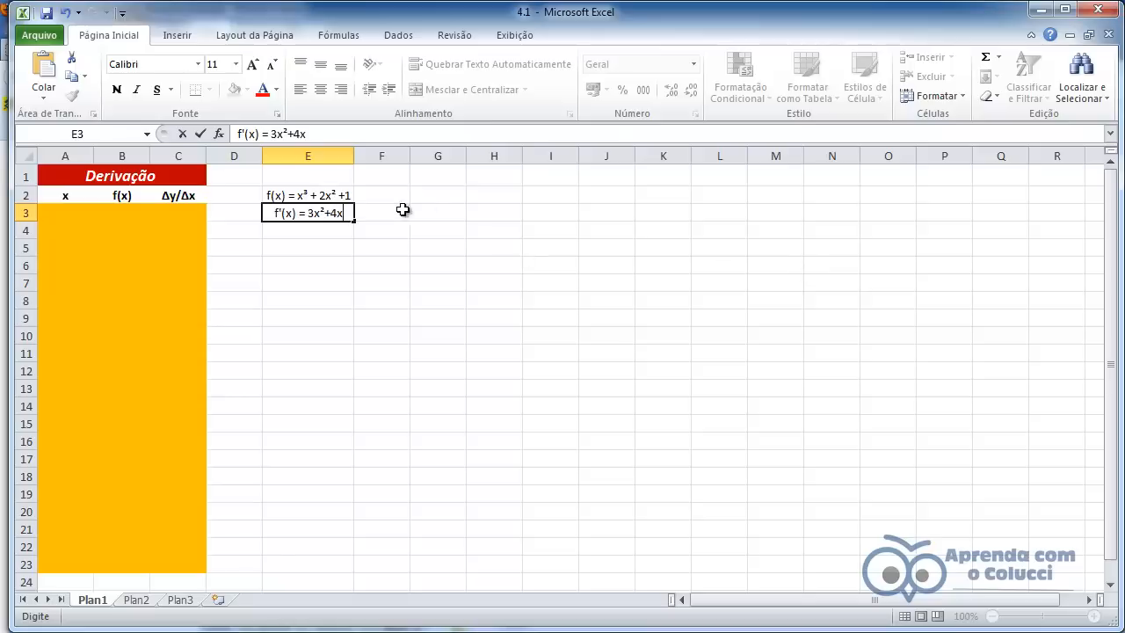
pyautogui.click(327, 276)
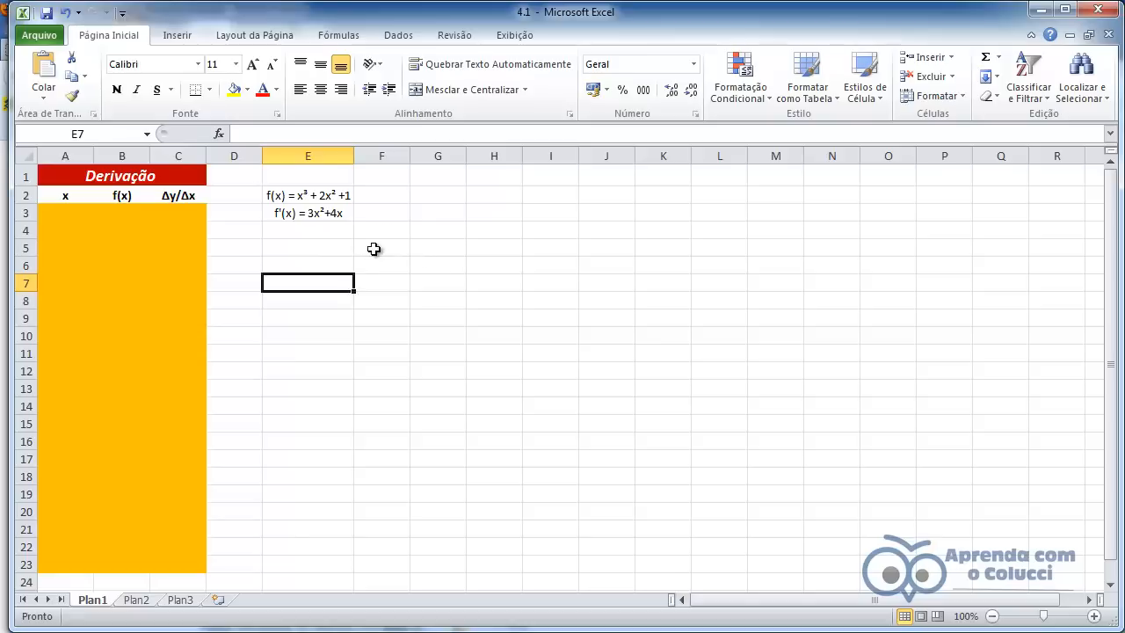
# Enter 0, x and 1 in cells F5, G5 and H5 and centre all three
pyautogui.click(439, 248)
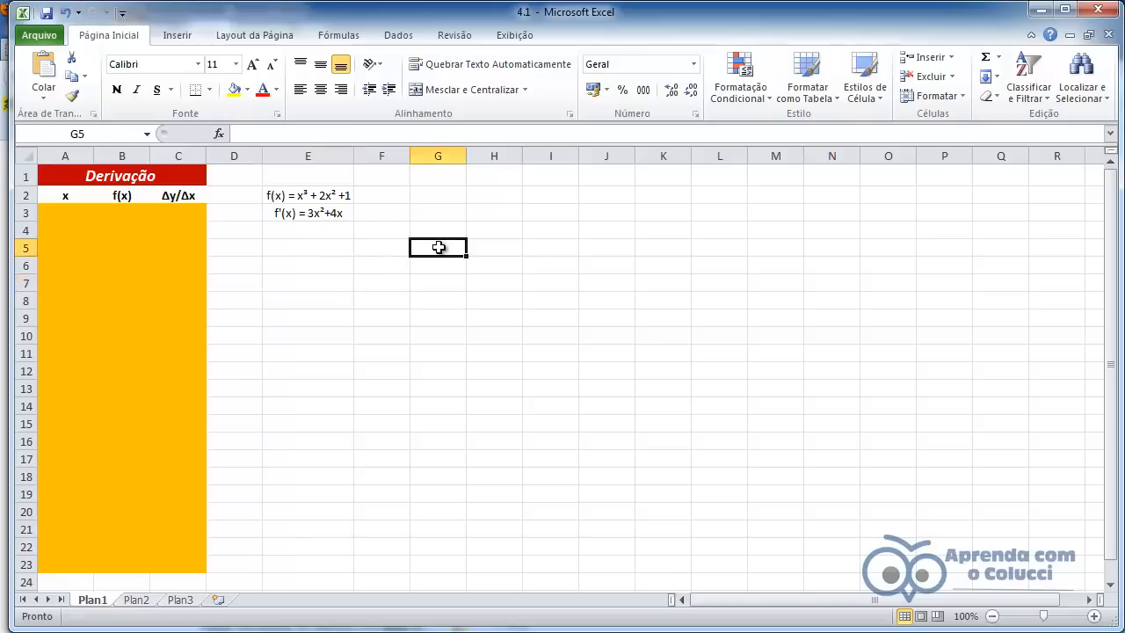
pyautogui.write('x')
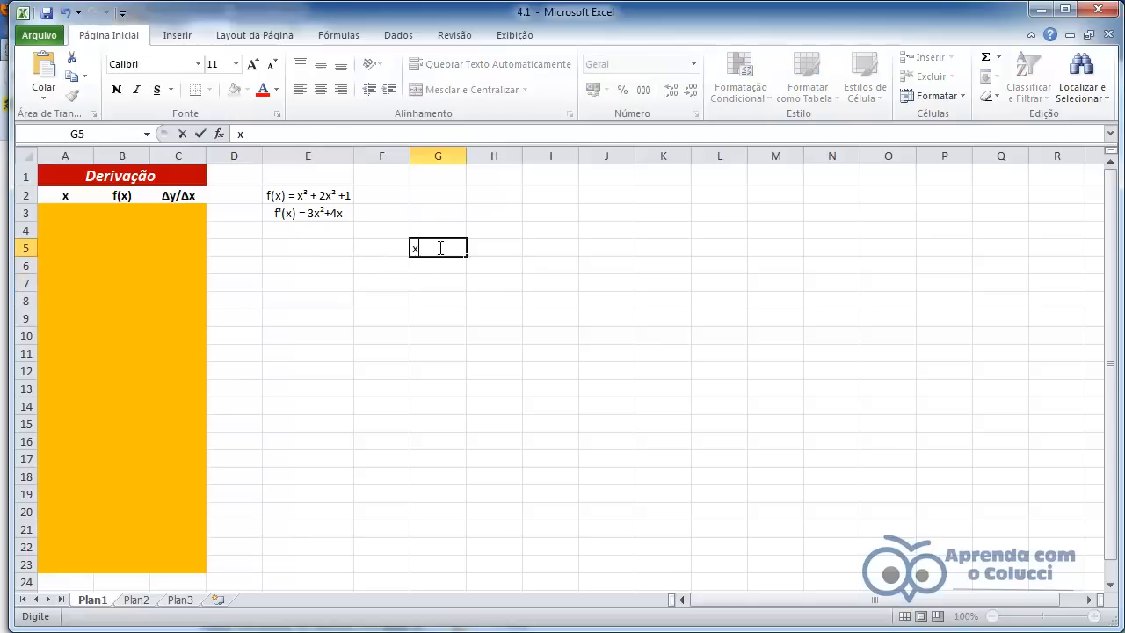
pyautogui.click(391, 247)
pyautogui.write('0')
pyautogui.click(499, 246)
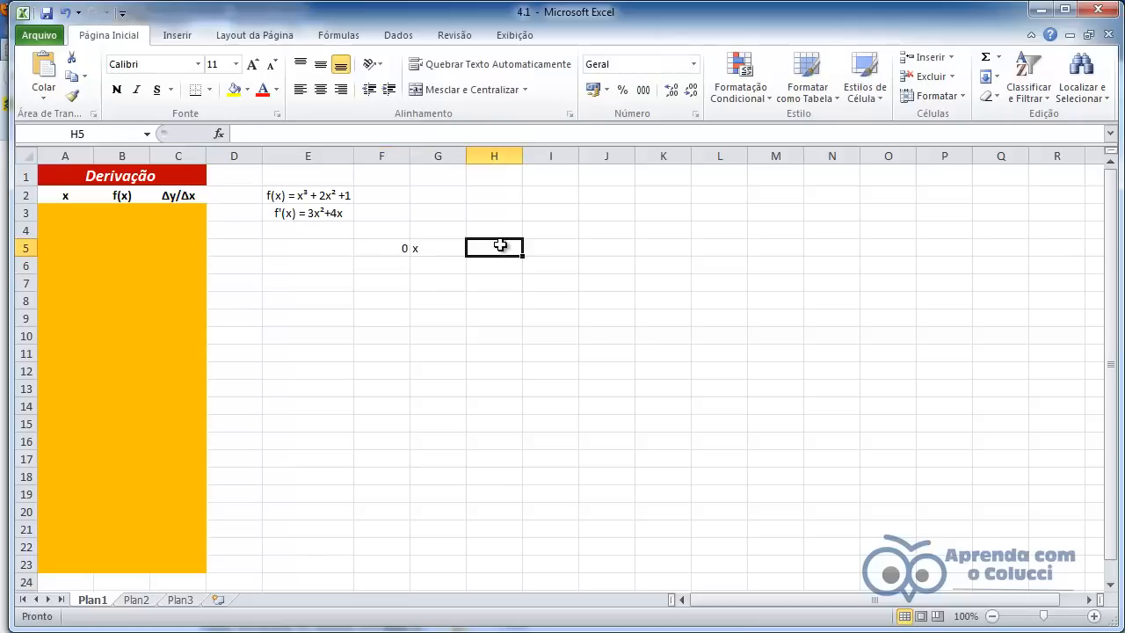
pyautogui.write('1')
pyautogui.click(453, 304)
pyautogui.moveTo(391, 249); pyautogui.dragTo(495, 247)
pyautogui.click(320, 88)
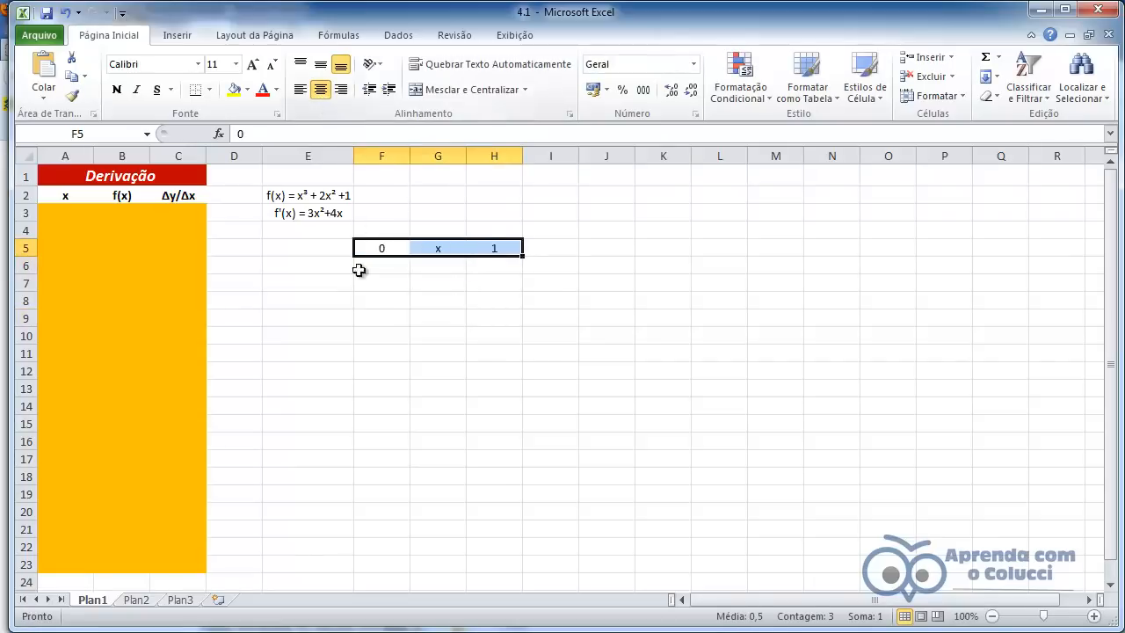
pyautogui.moveTo(380, 318); pyautogui.dragTo(380, 299)
# Enter 0,05 in cell A3 of the x column and copy it to A4
pyautogui.click(69, 210)
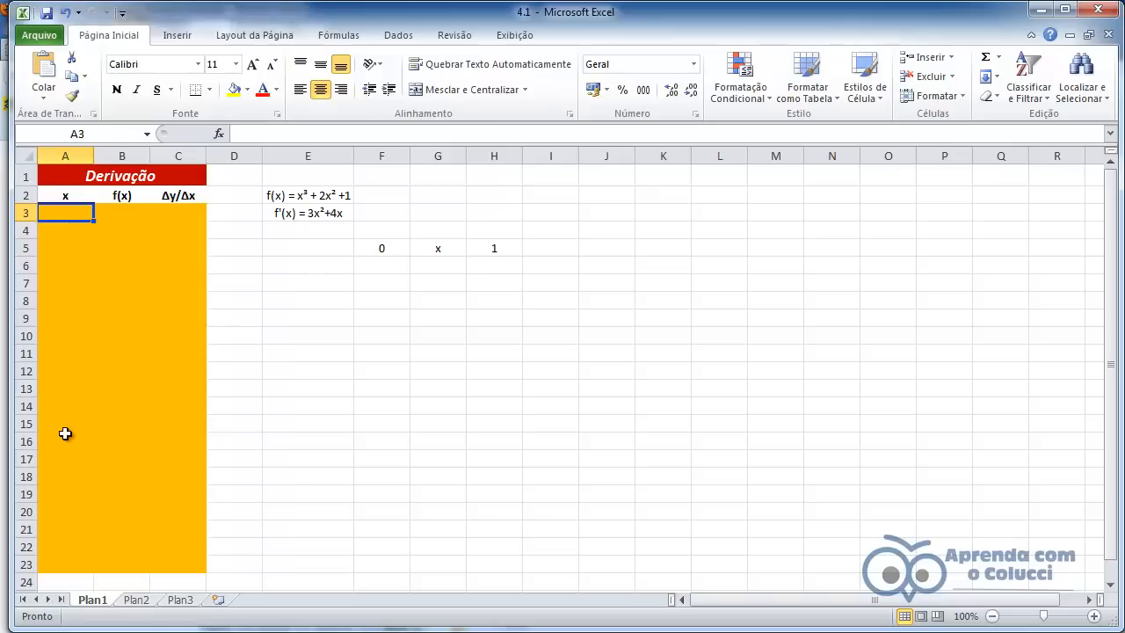
pyautogui.write('0,0')
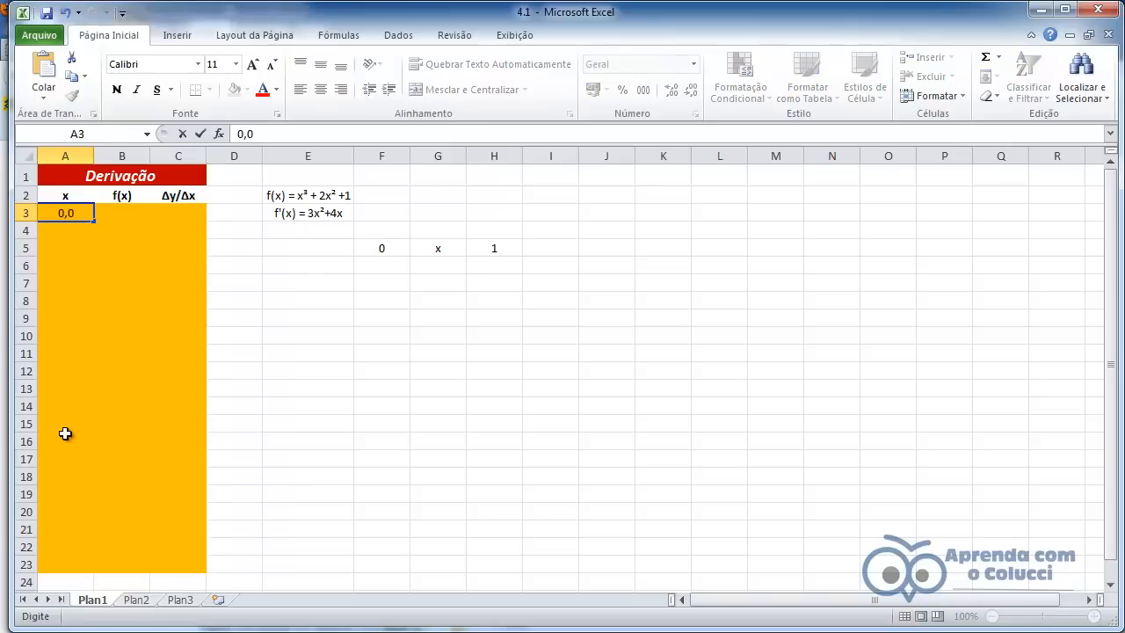
pyautogui.write('5')
pyautogui.press('Return')
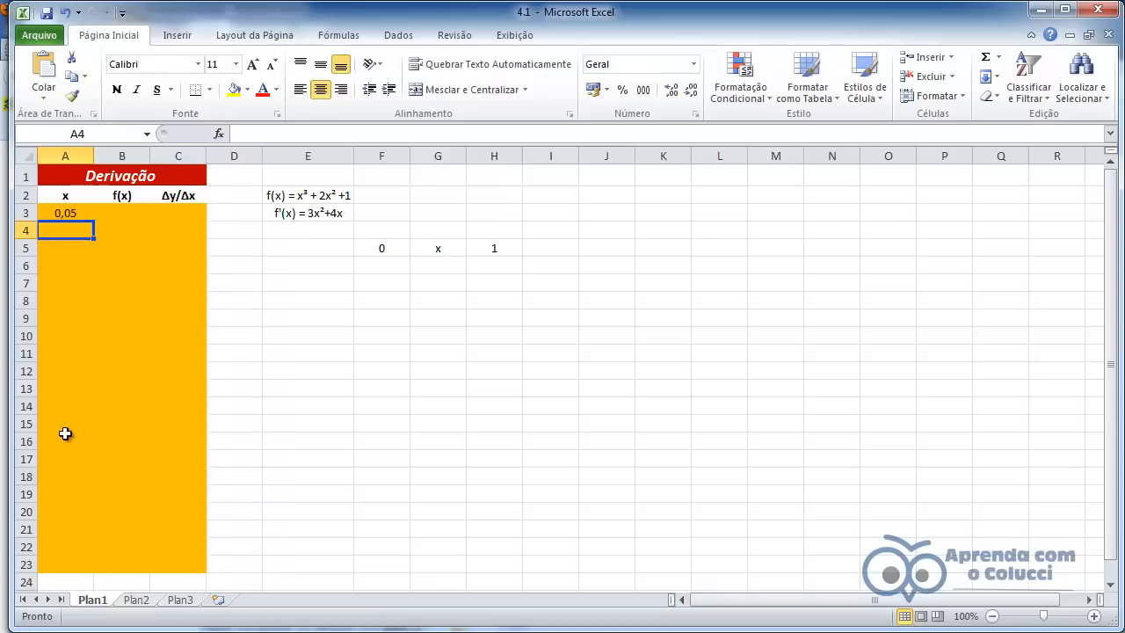
pyautogui.click(66, 214)
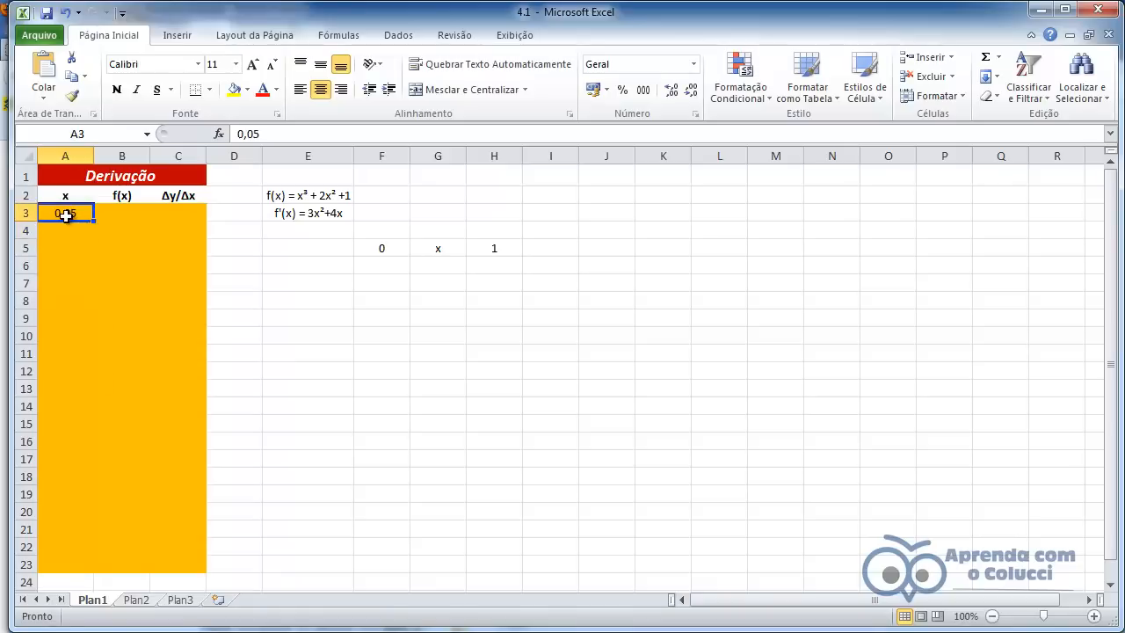
pyautogui.hotkey('ctrl', 'c')
pyautogui.click(66, 225)
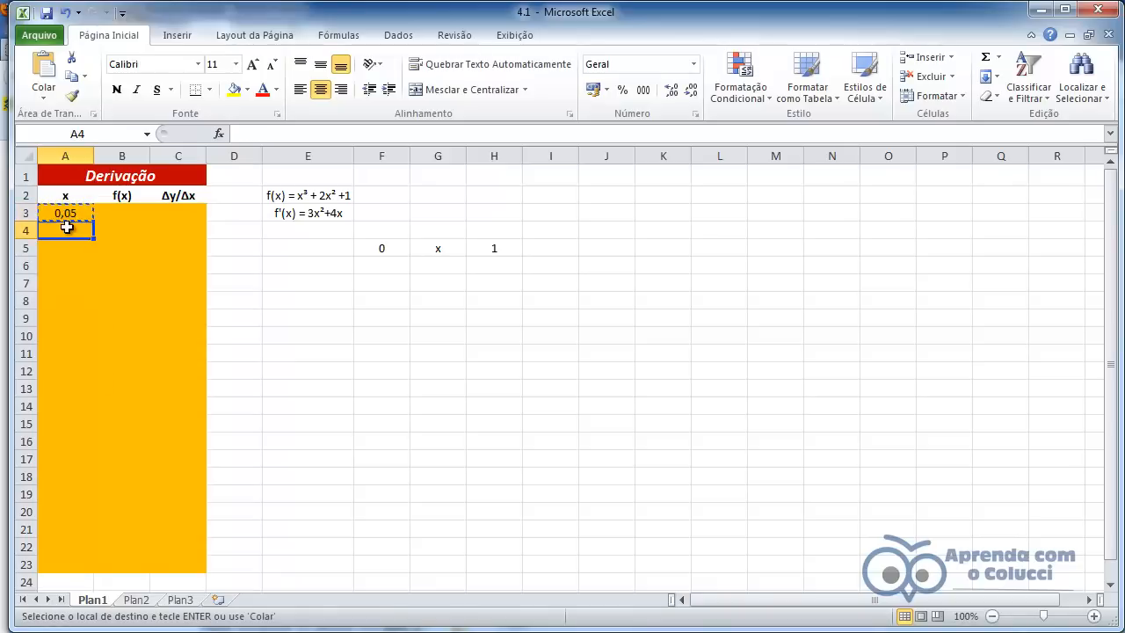
pyautogui.hotkey('ctrl', 'v')
# Change A3 to 0 and extend the x series in steps of 0,05 down to 1 in A23
pyautogui.click(75, 214)
pyautogui.press('Escape')
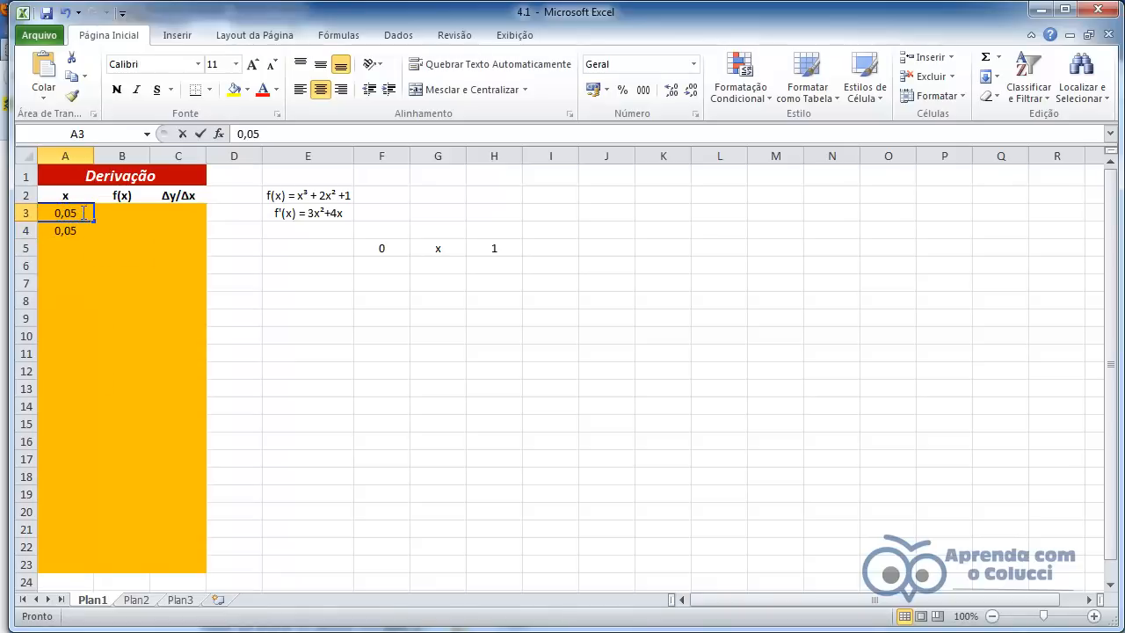
pyautogui.write('0')
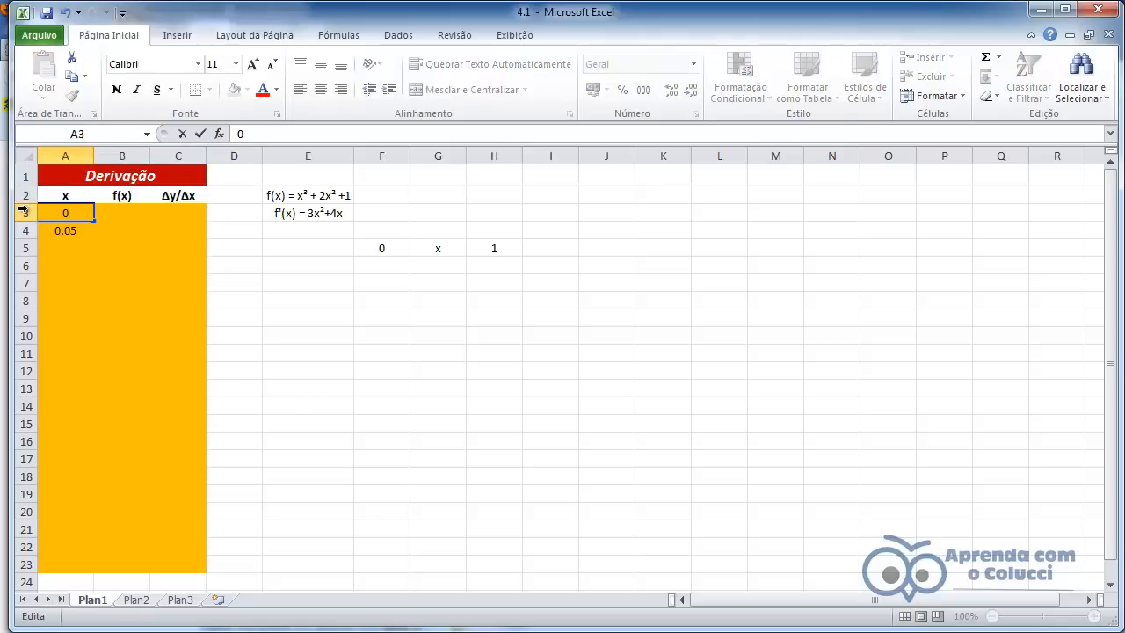
pyautogui.click(111, 314)
pyautogui.moveTo(67, 212); pyautogui.dragTo(94, 568)
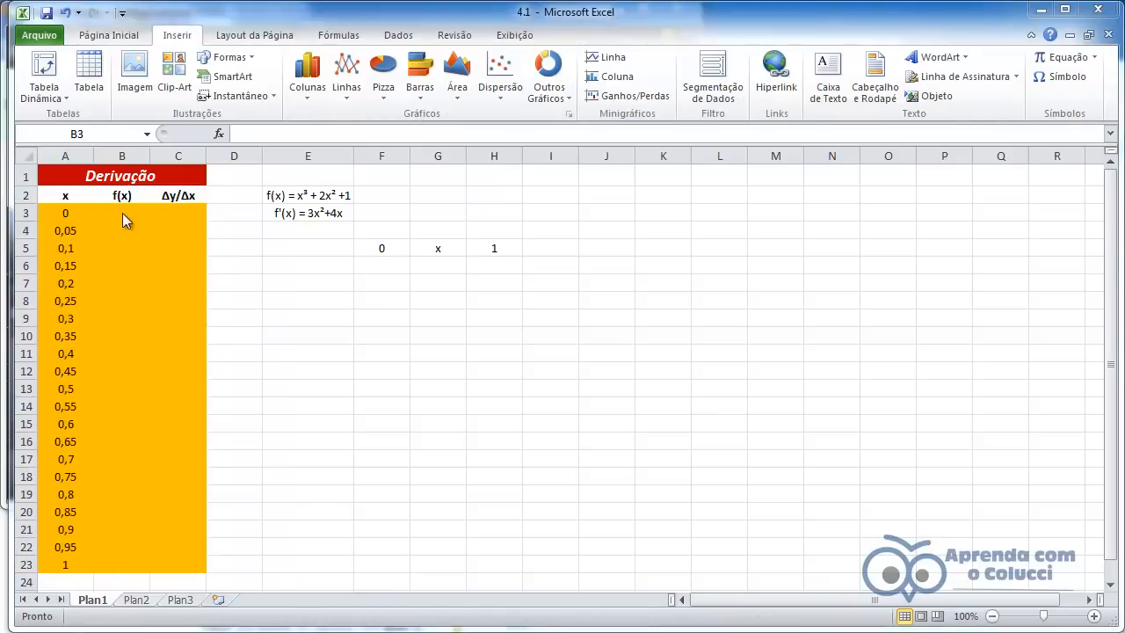
# Enter the formula =A3^3+2*A3^2+1 in cell B3 to compute f(x)
pyautogui.click(122, 216)
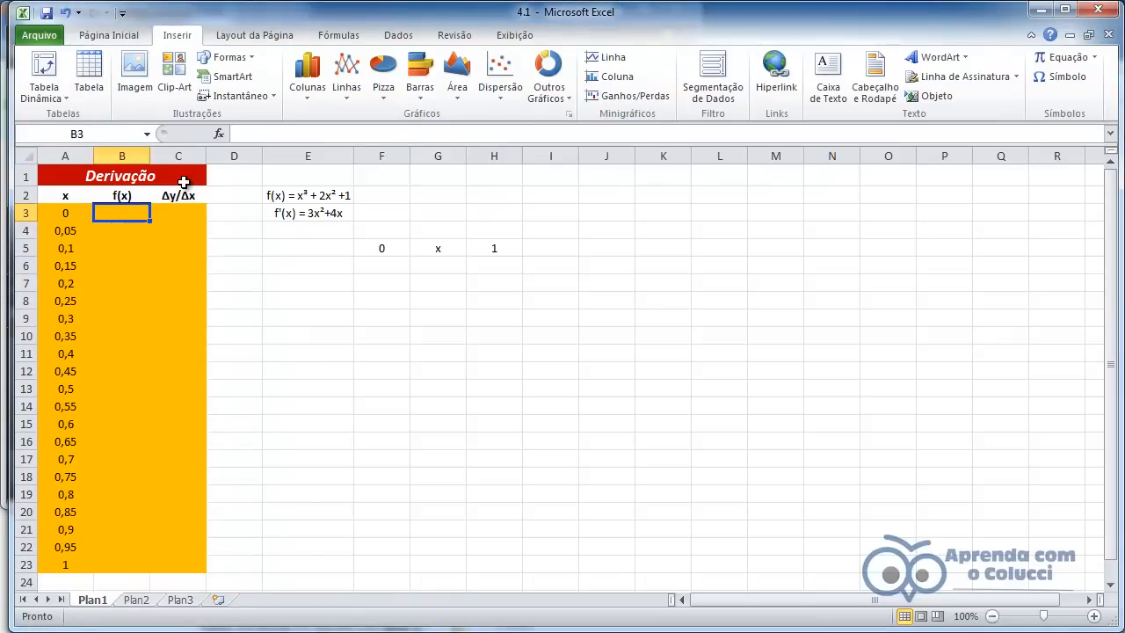
pyautogui.write('=')
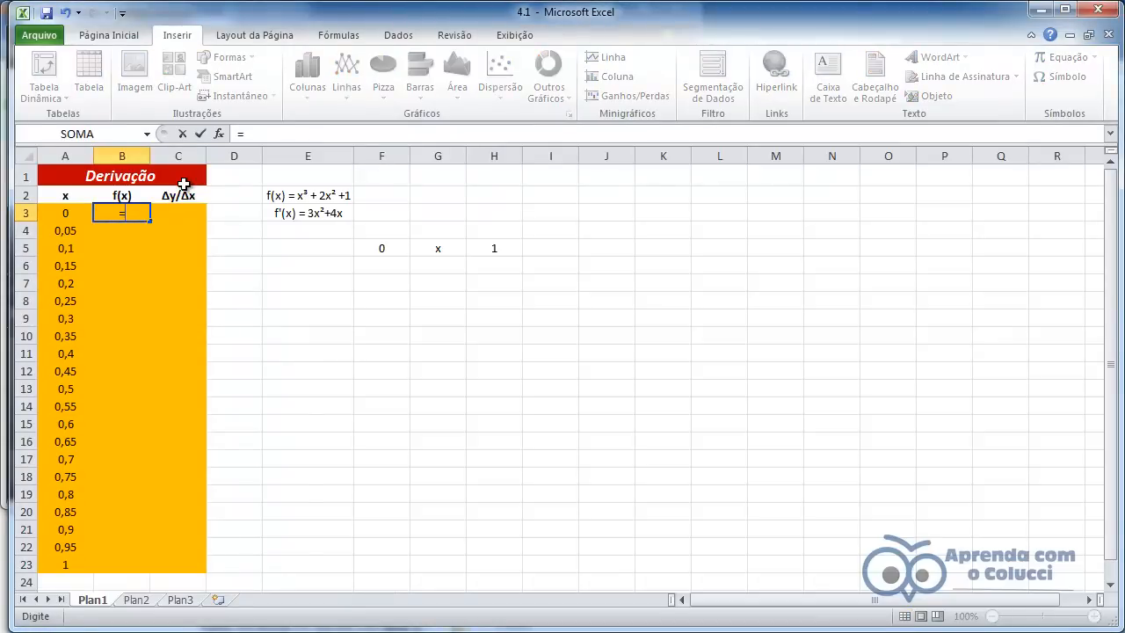
pyautogui.click(65, 211)
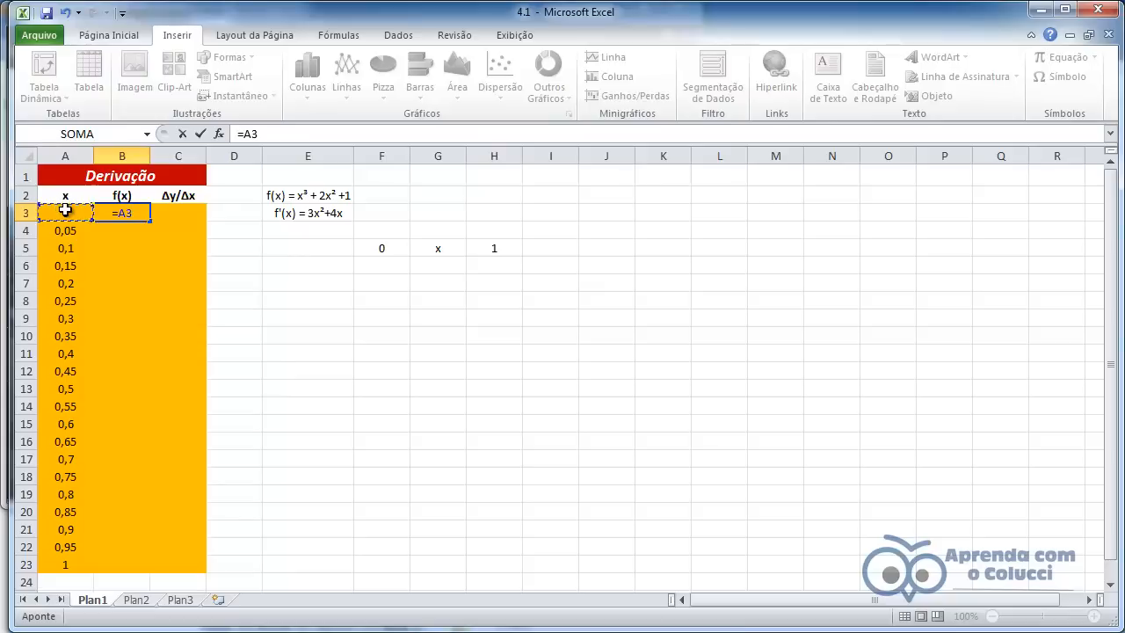
pyautogui.write('^3+2*')
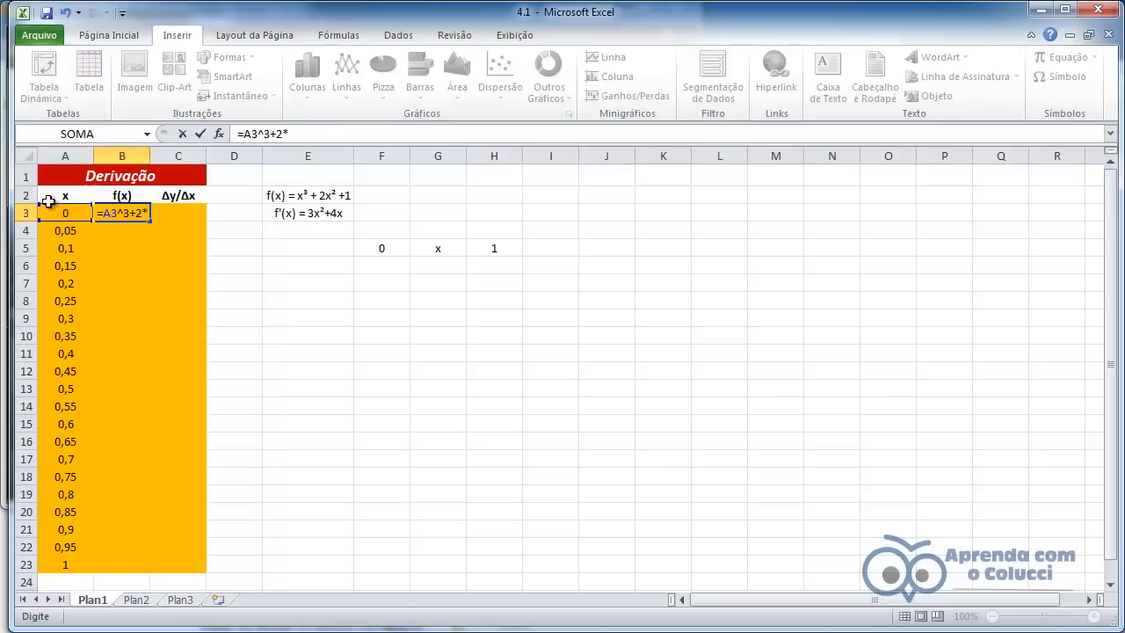
pyautogui.write('A')
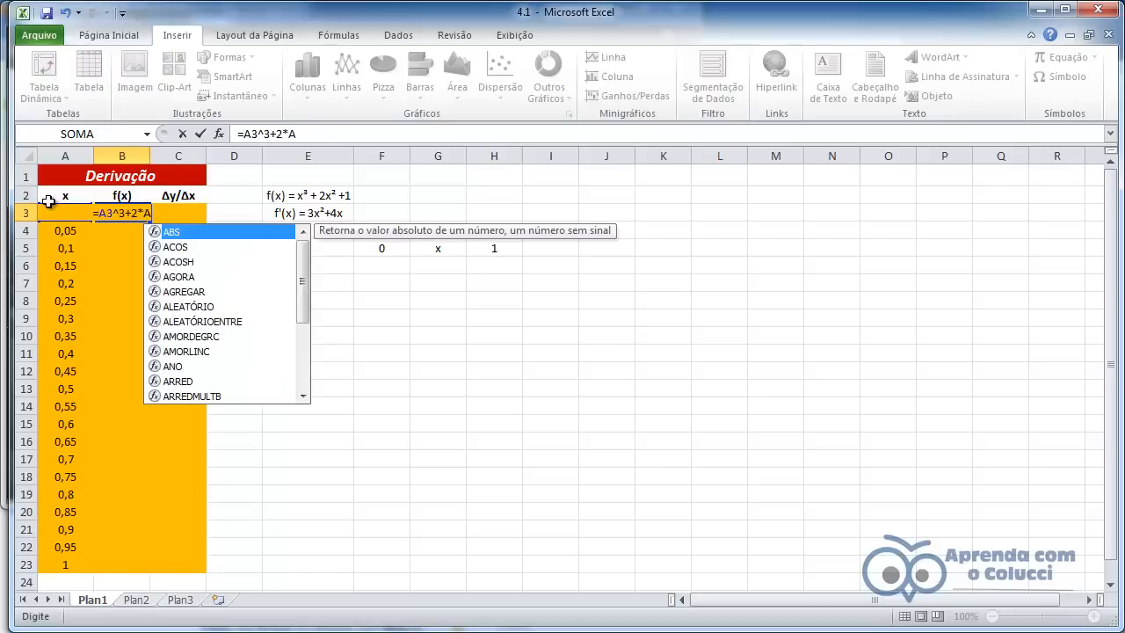
pyautogui.write('3')
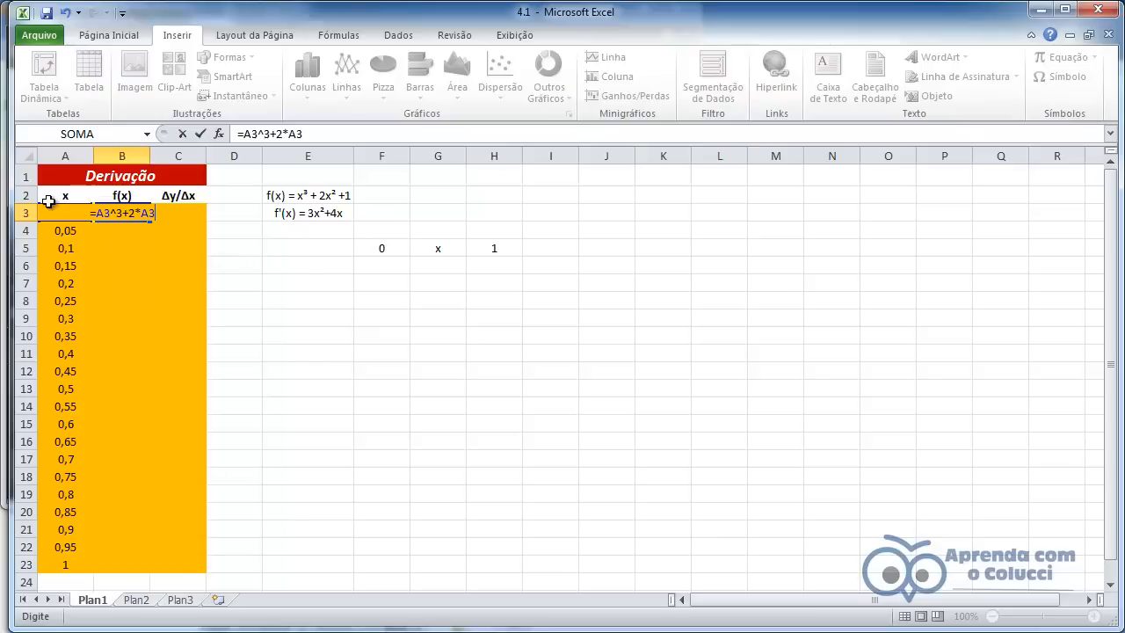
pyautogui.write('^2+1')
pyautogui.press('Return')
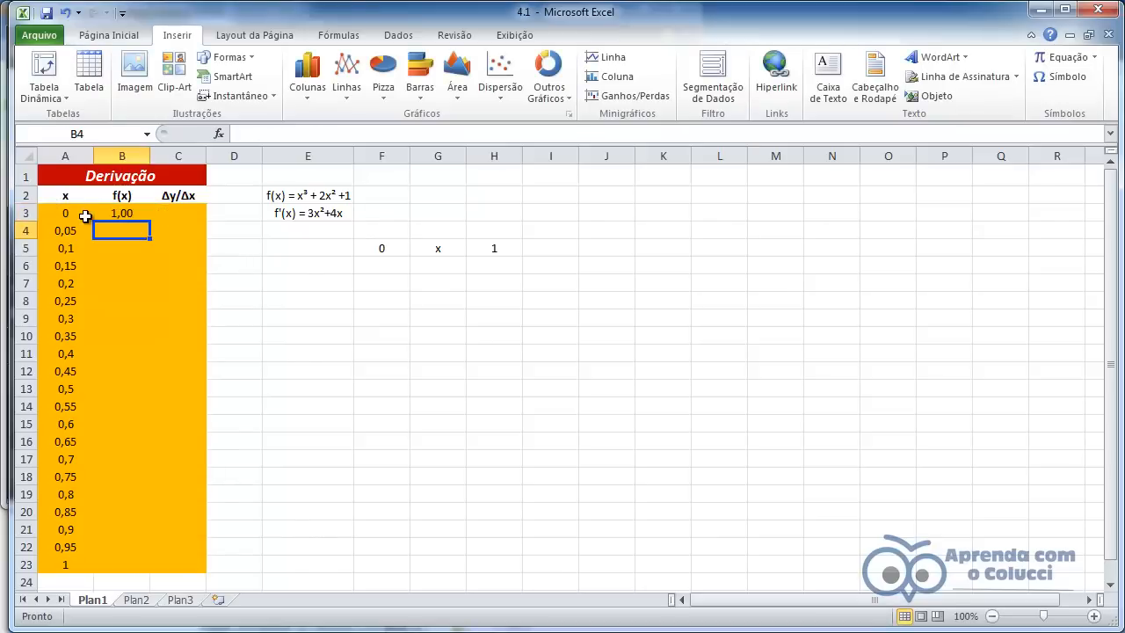
# Fill the f(x) formula from B3 down to B23
pyautogui.click(127, 214)
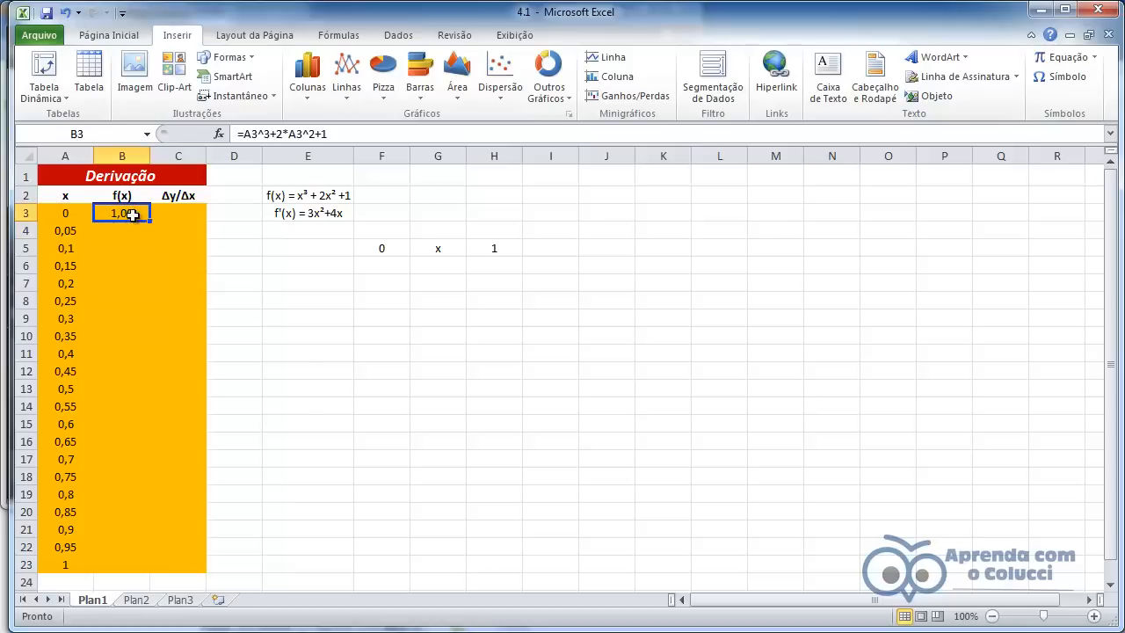
pyautogui.doubleClick(150, 223)
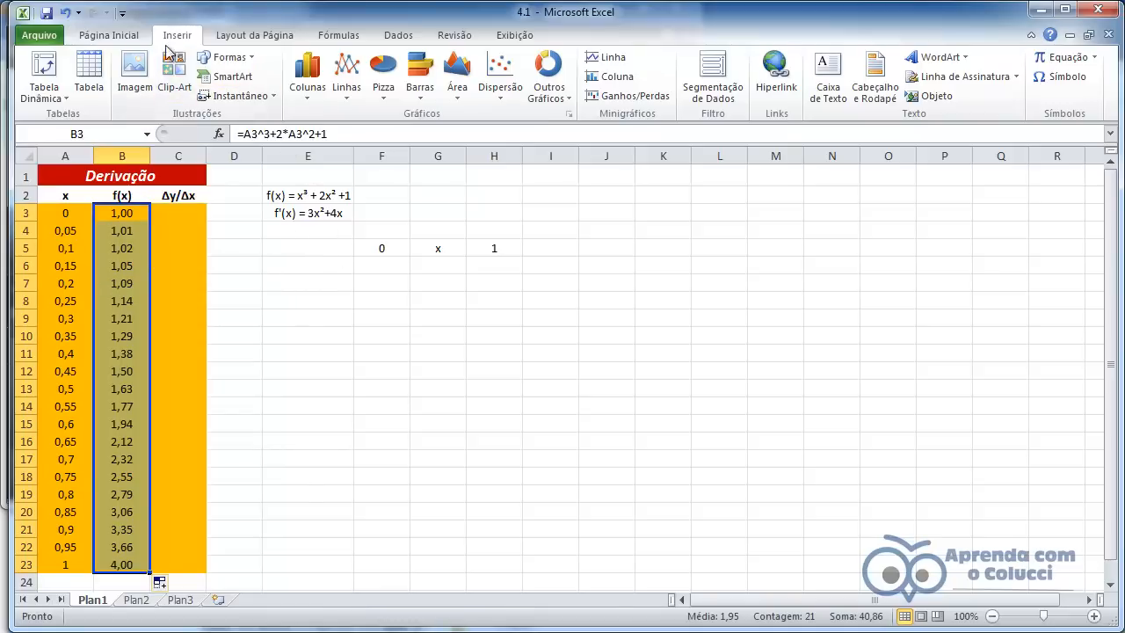
pyautogui.click(299, 265)
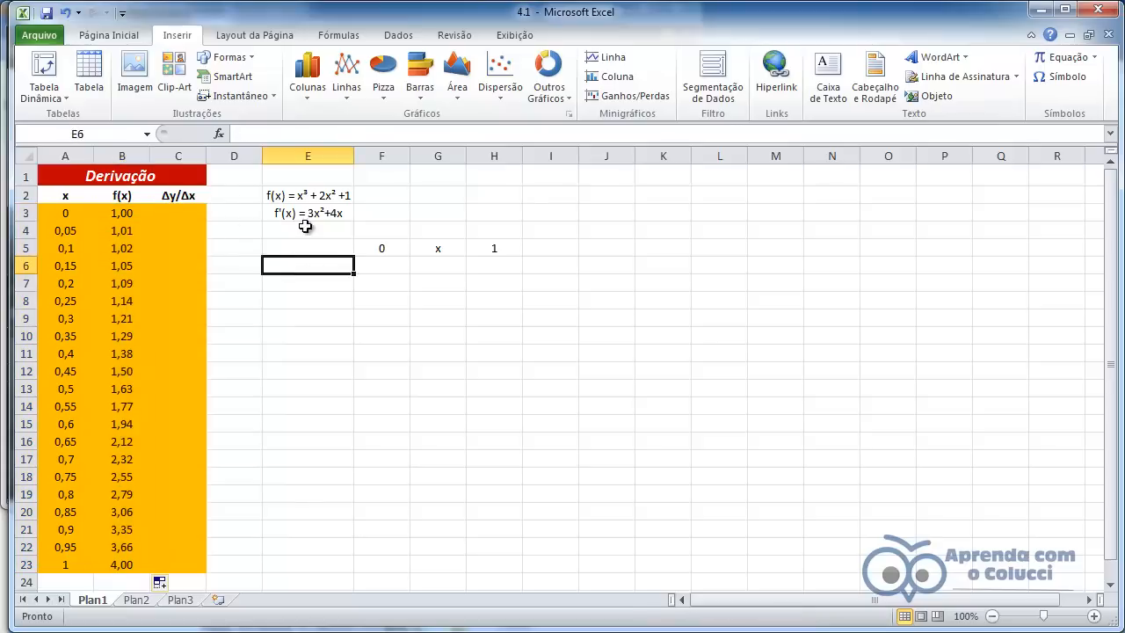
# Insert a markers-only scatter chart of A2:B23 and place it over columns H to O, starting at row 3
pyautogui.moveTo(63, 195); pyautogui.dragTo(148, 564)
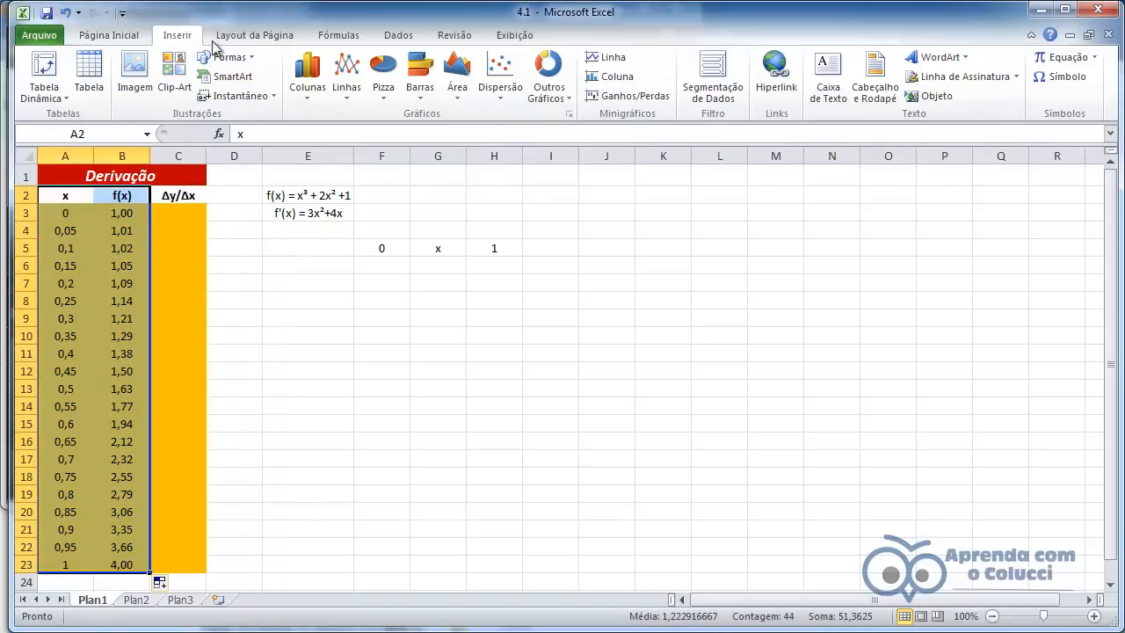
pyautogui.click(132, 40)
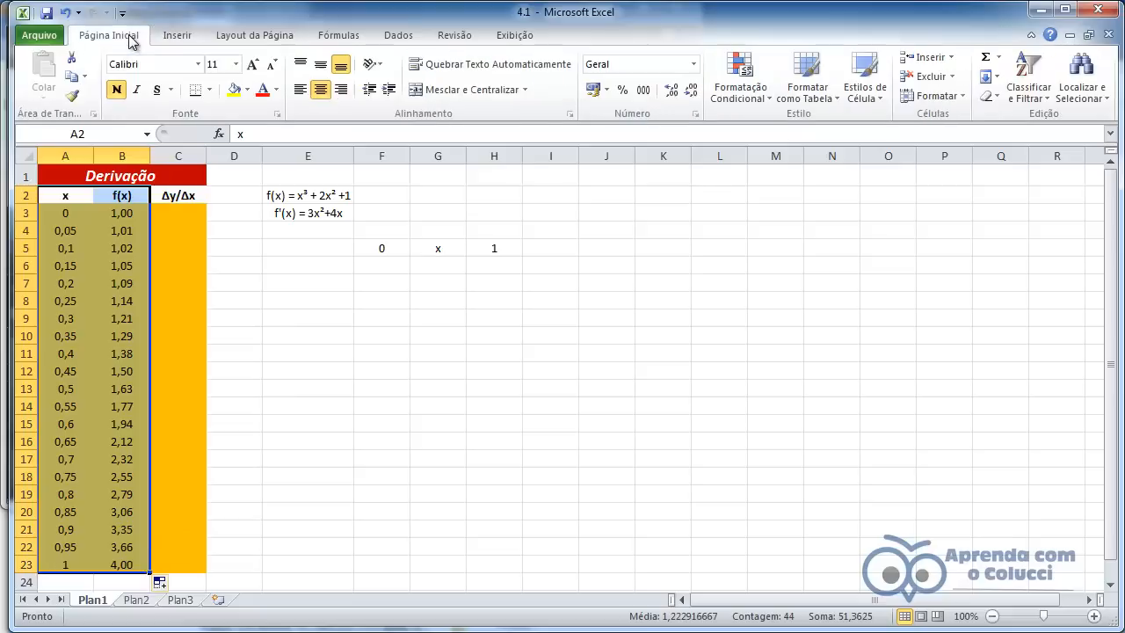
pyautogui.click(177, 35)
pyautogui.click(510, 88)
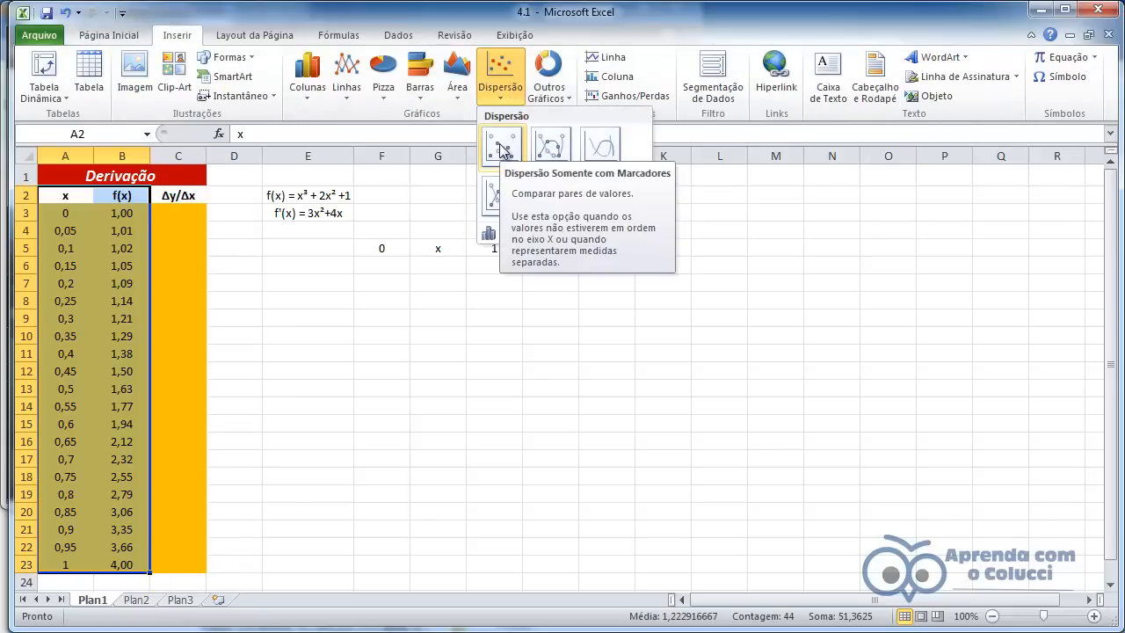
pyautogui.click(503, 150)
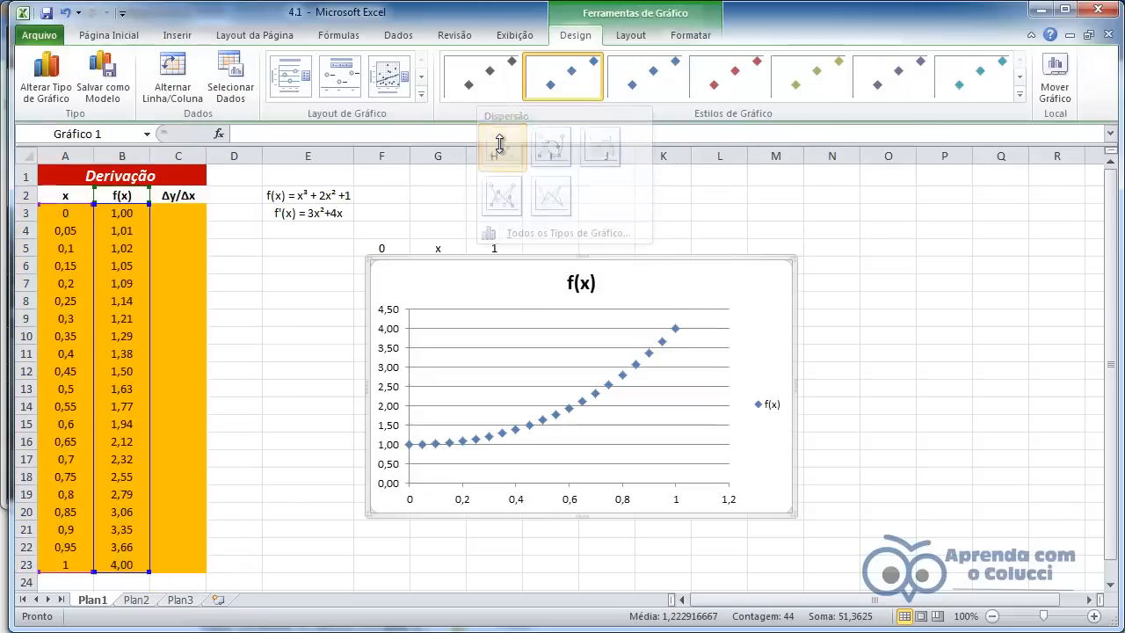
pyautogui.moveTo(621, 256); pyautogui.dragTo(738, 209)
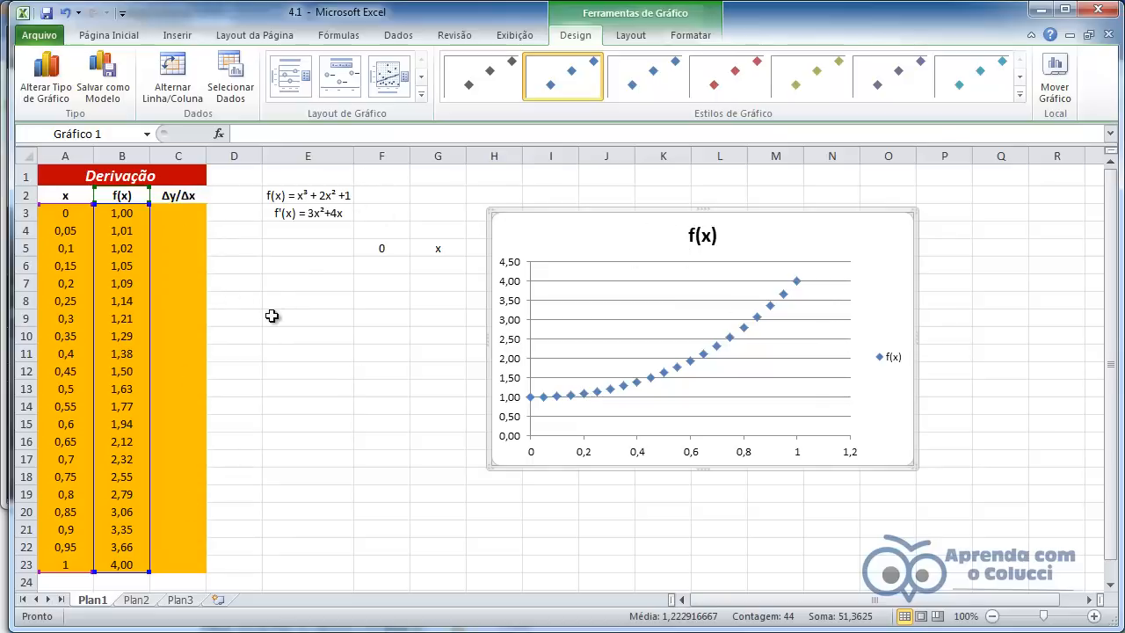
pyautogui.press('Escape')
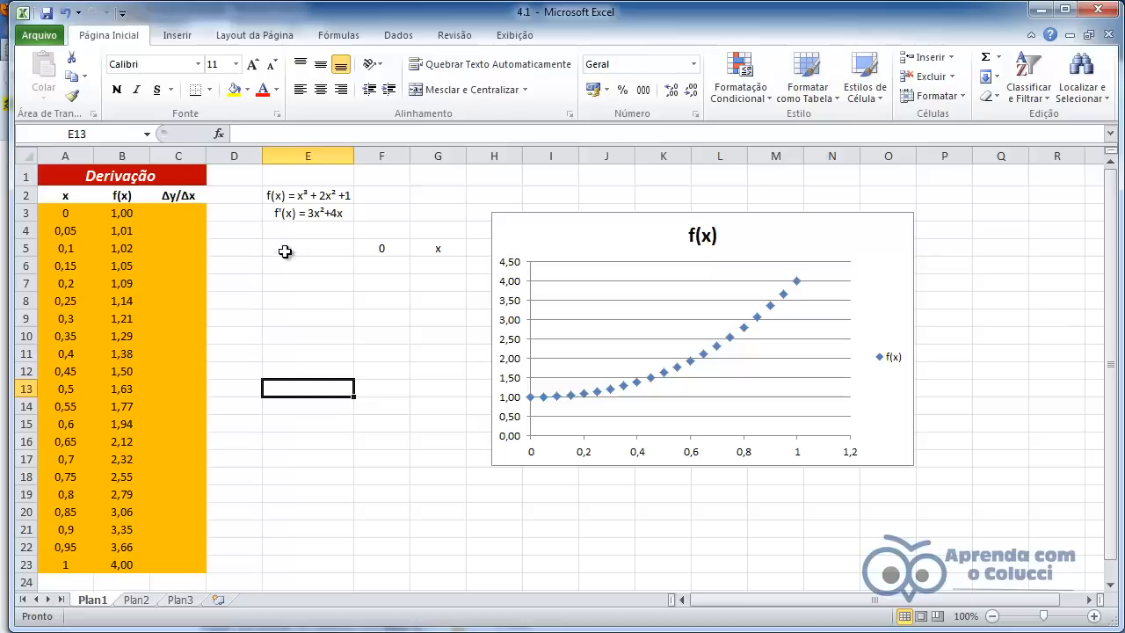
# Copy the Δy text from the C2 header into cell E6 and complete it as Δy = y2-y1
pyautogui.doubleClick(172, 197)
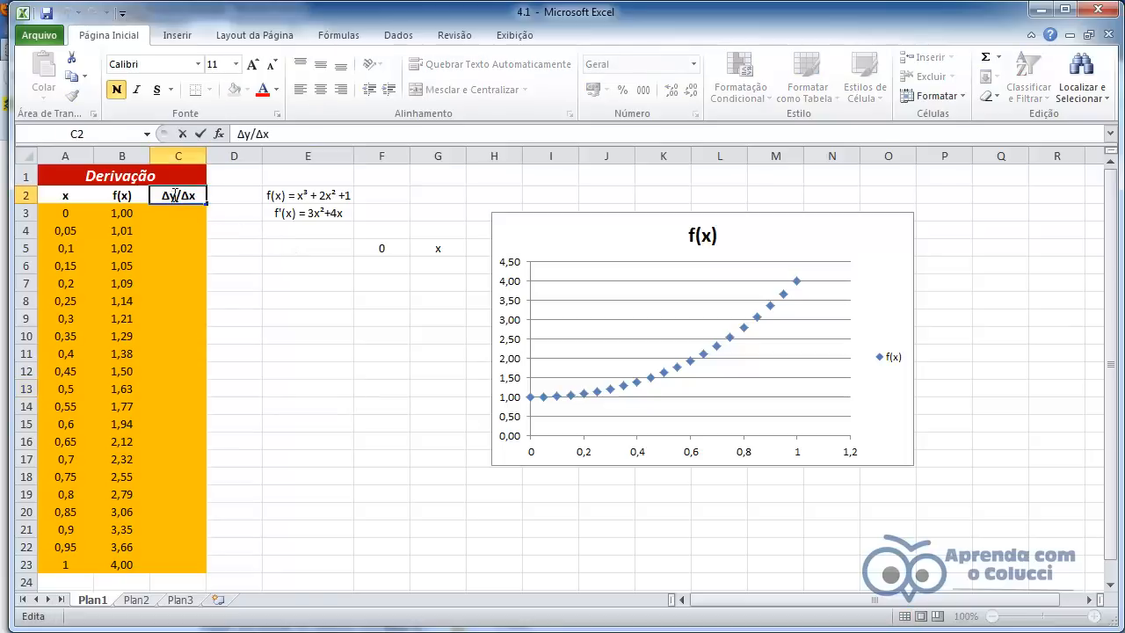
pyautogui.moveTo(173, 195); pyautogui.dragTo(162, 191)
pyautogui.hotkey('ctrl', 'c')
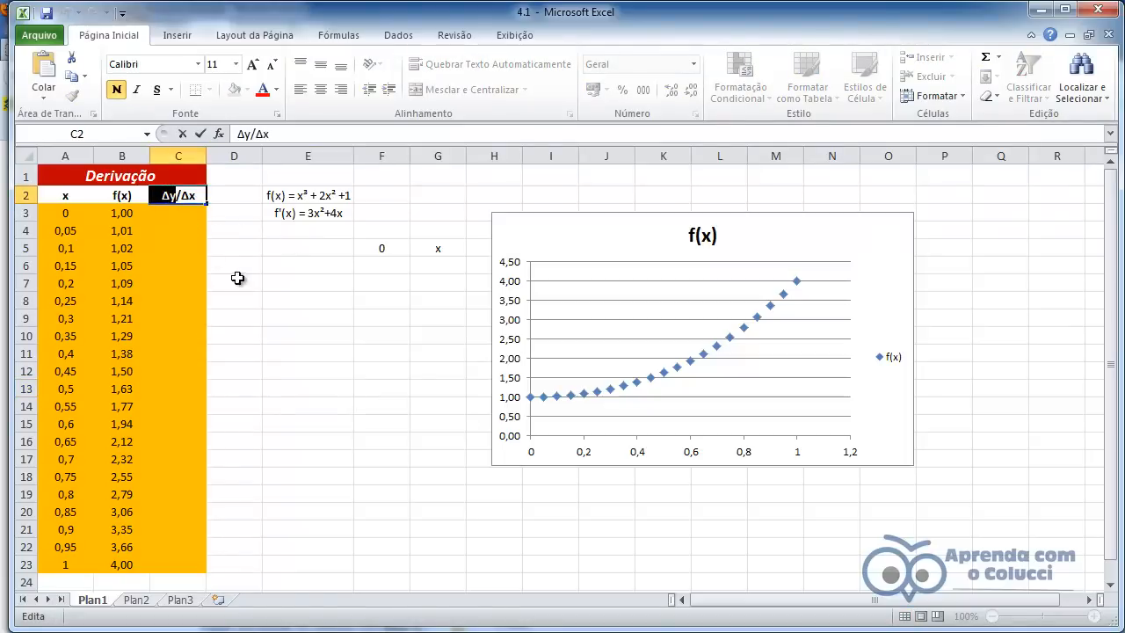
pyautogui.click(301, 268)
pyautogui.hotkey('ctrl', 'v')
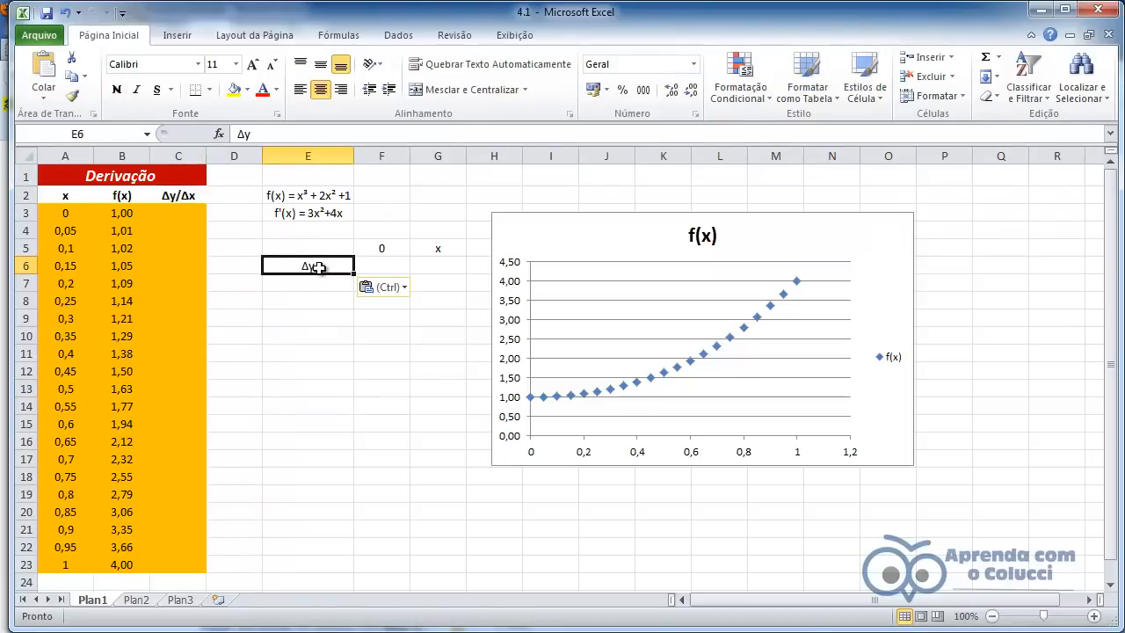
pyautogui.doubleClick(331, 268)
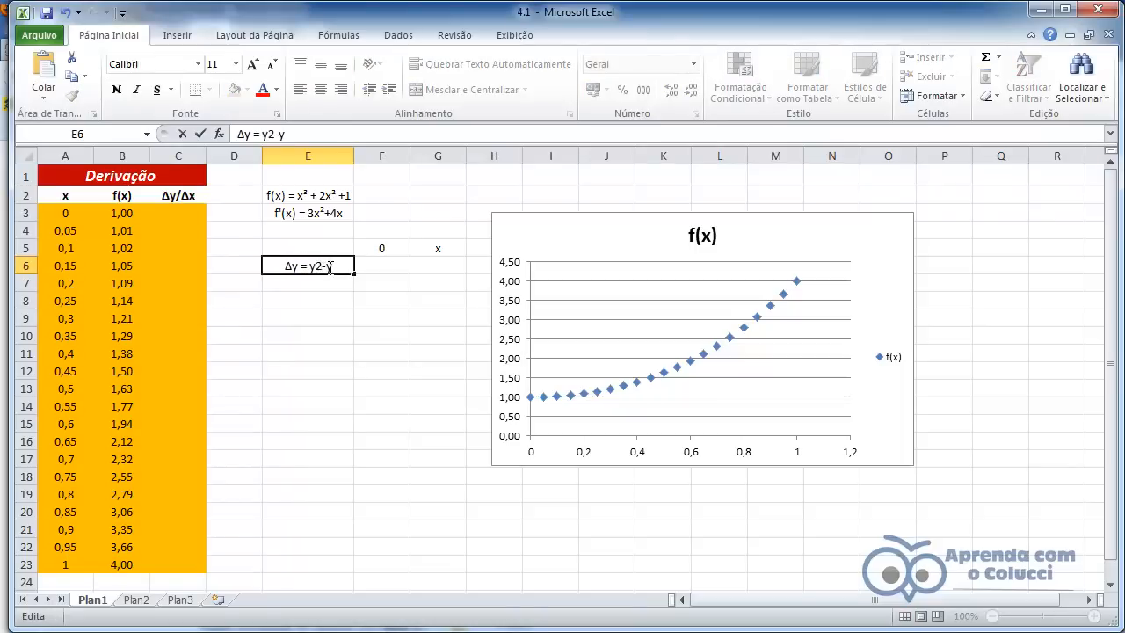
pyautogui.press('Return')
# Copy the Δy definition from E6 into E7 and edit it to read Δx = x2-x1
pyautogui.click(310, 265)
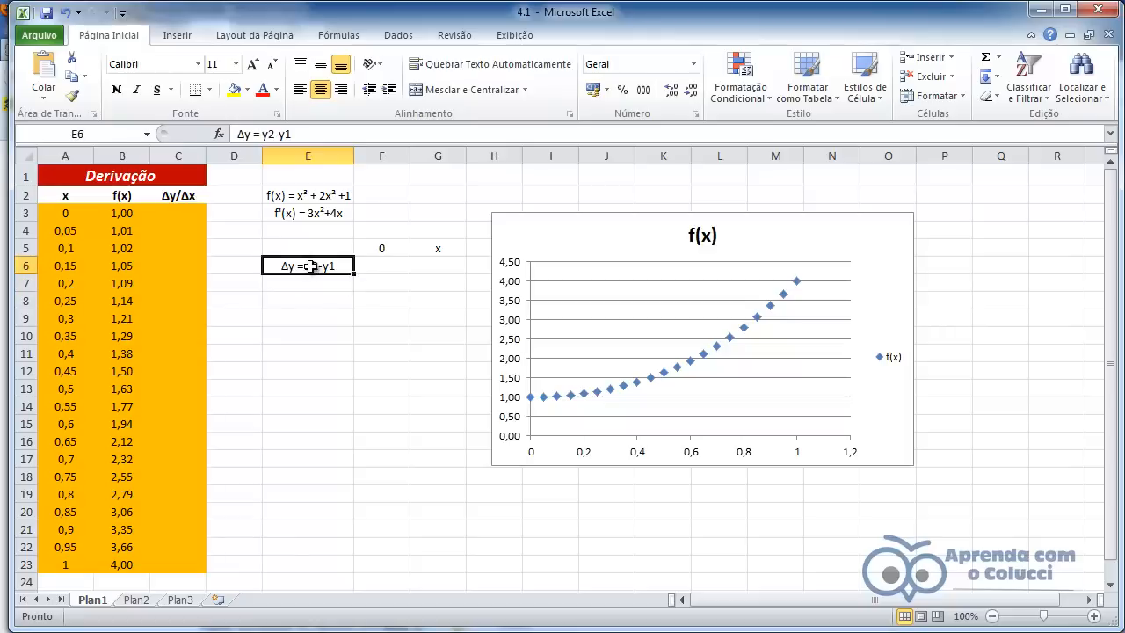
pyautogui.hotkey('ctrl', 'c')
pyautogui.press('Escape')
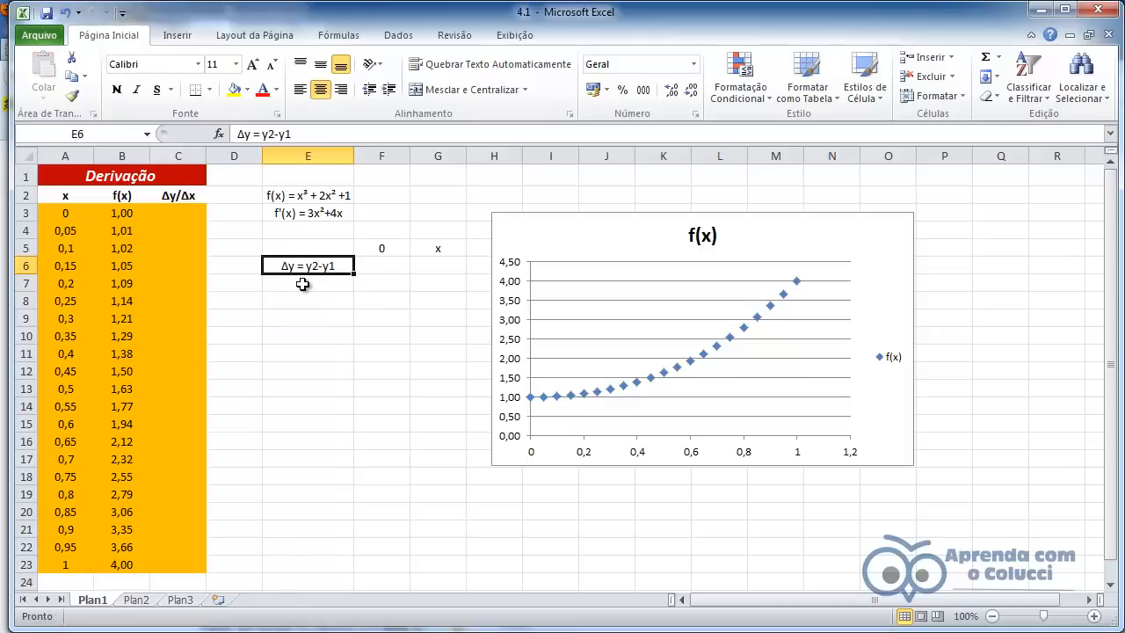
pyautogui.hotkey('ctrl', 'c')
pyautogui.click(303, 282)
pyautogui.hotkey('ctrl', 'v')
pyautogui.doubleClick(302, 283)
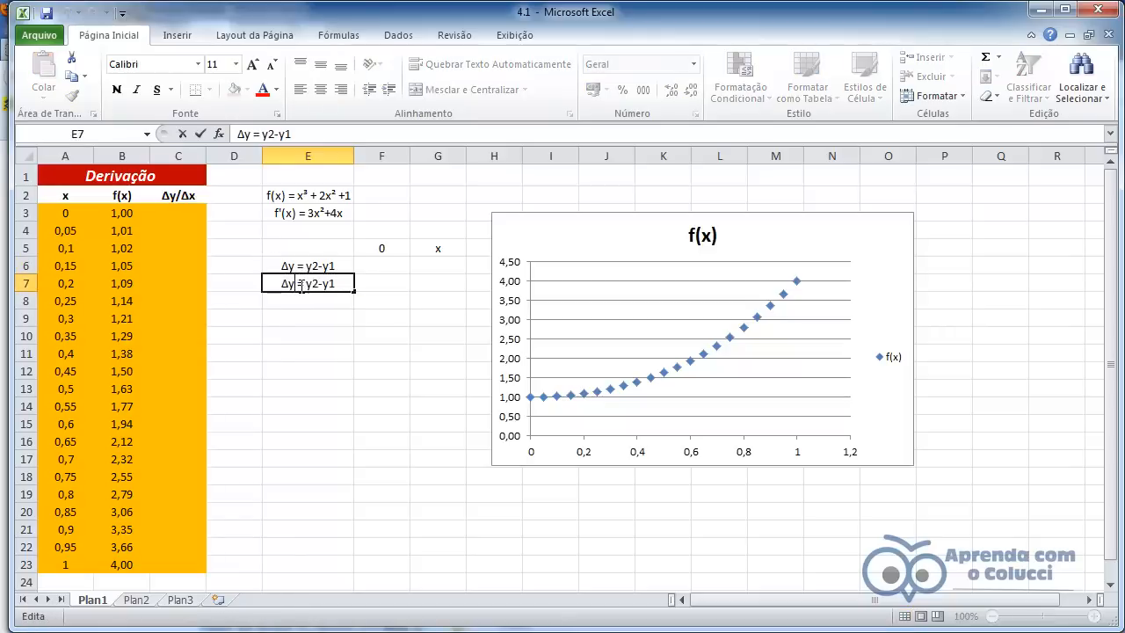
pyautogui.press('BackSpace')
pyautogui.write('x')
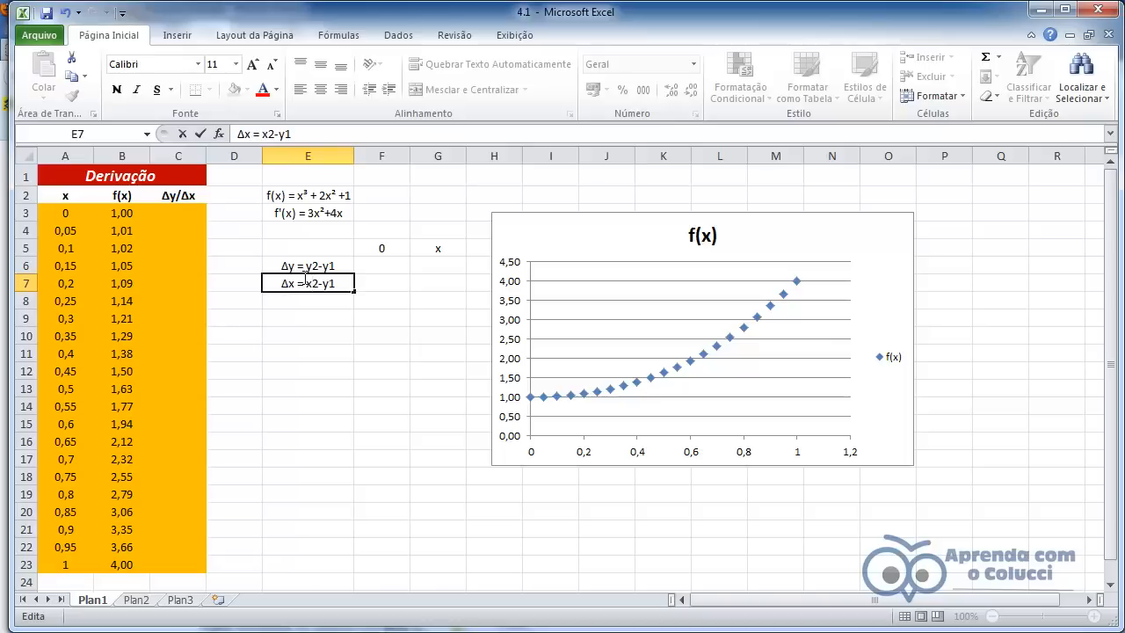
pyautogui.click(328, 283)
pyautogui.press('BackSpace')
pyautogui.write('x')
pyautogui.click(319, 313)
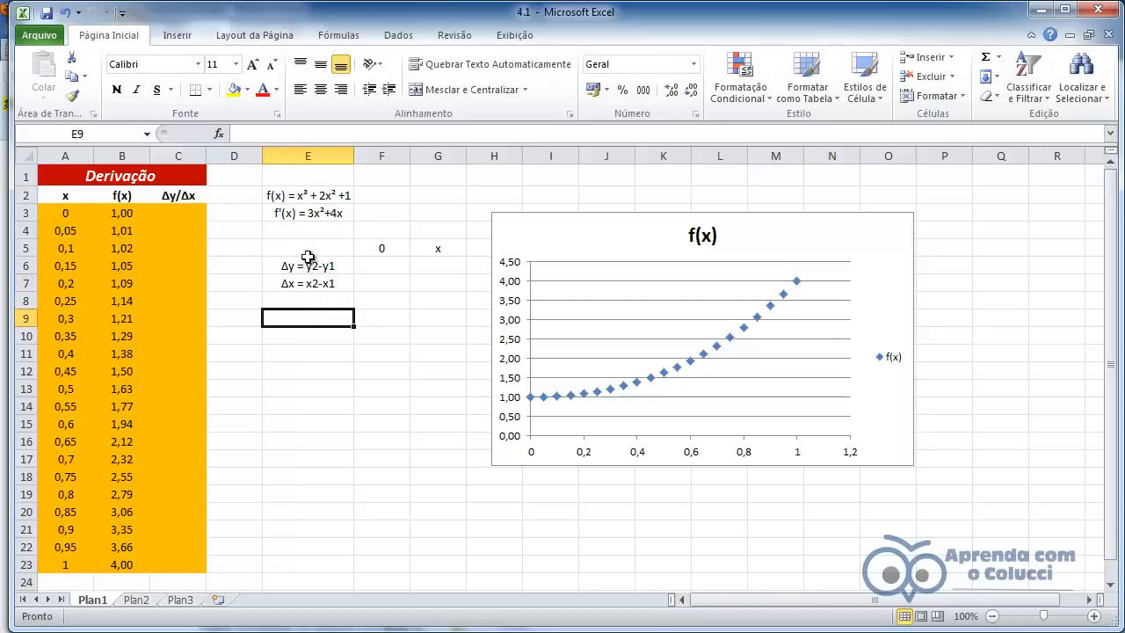
# Enter 0 in cell C3 as the first Δy/Δx value
pyautogui.click(179, 209)
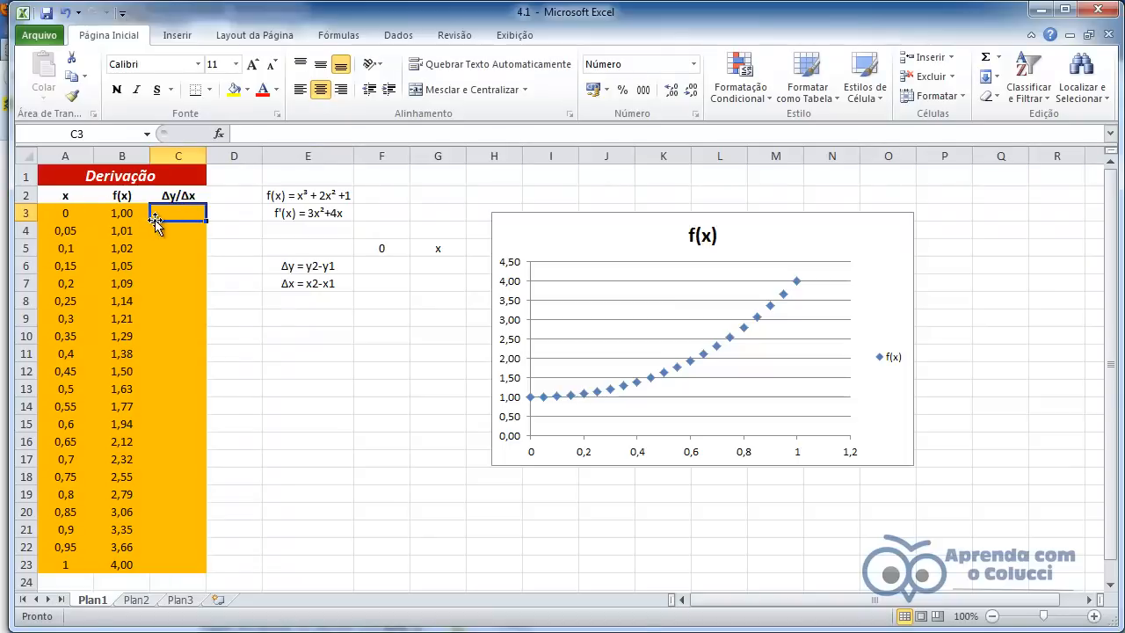
pyautogui.write('0')
pyautogui.click(258, 348)
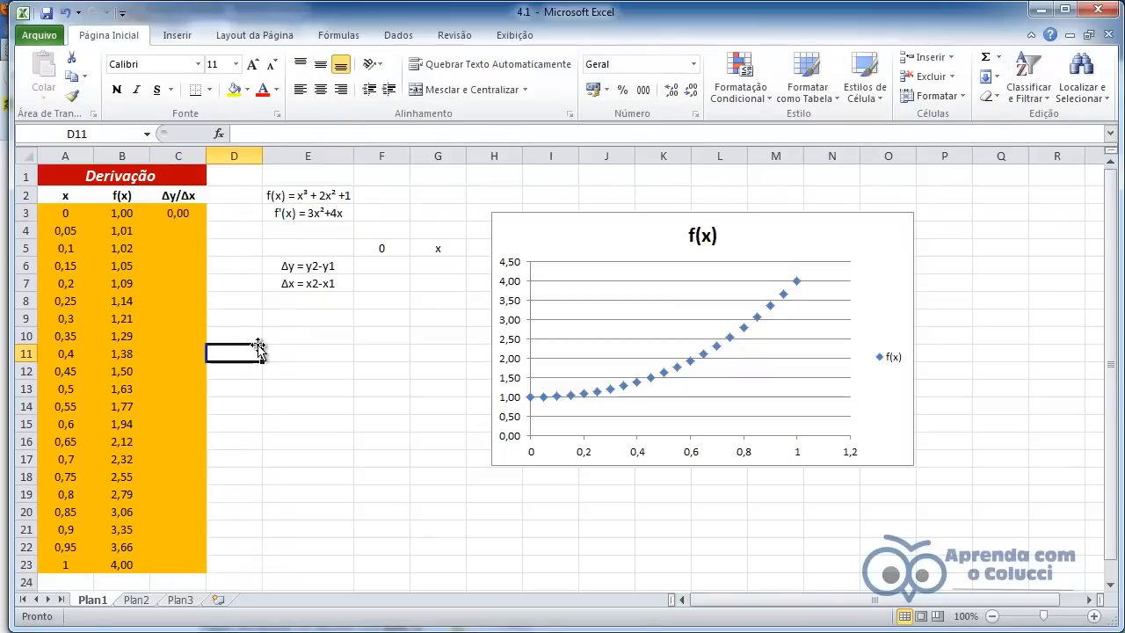
# Enter the formula =(B4-B3)/(A4-A3) in cell C4 to compute Δy/Δx
pyautogui.click(178, 234)
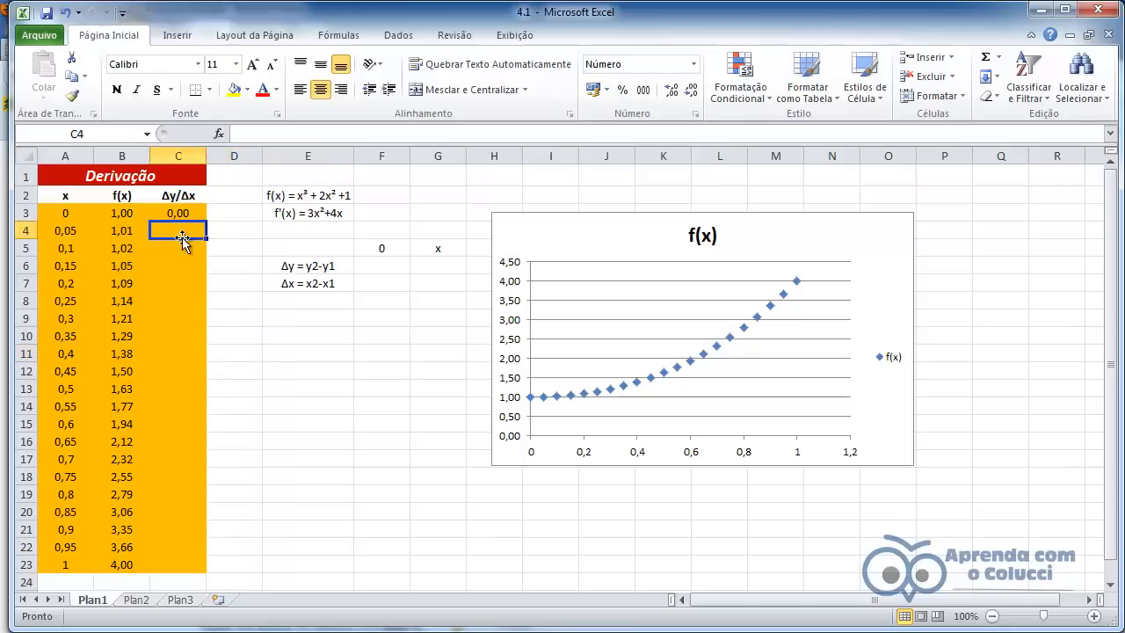
pyautogui.write('=(')
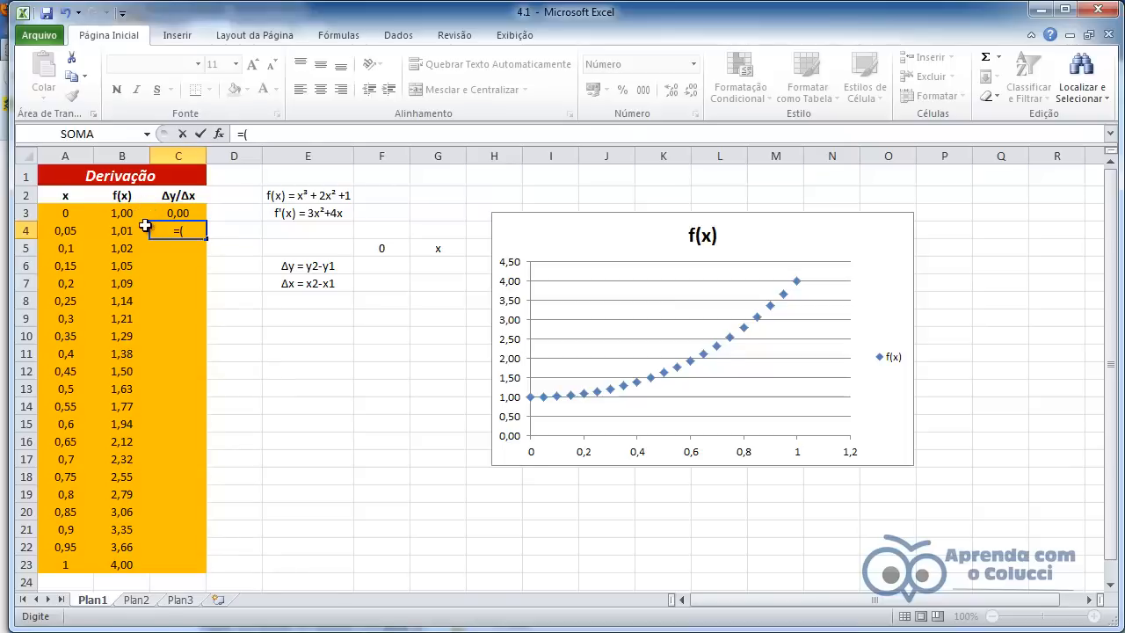
pyautogui.click(128, 231)
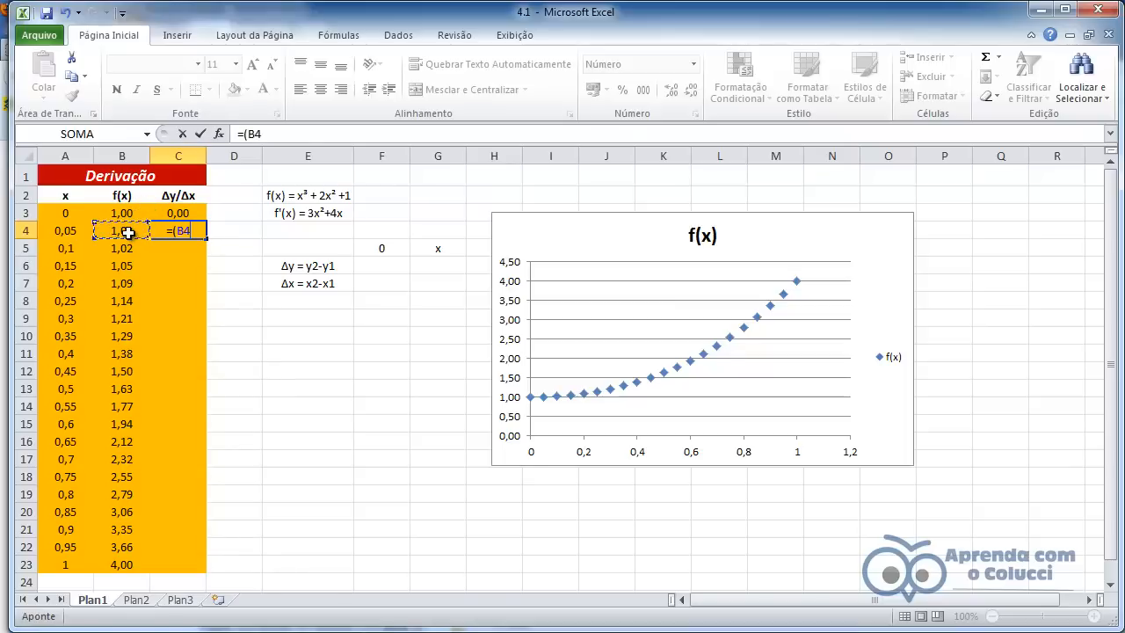
pyautogui.write('-')
pyautogui.click(123, 212)
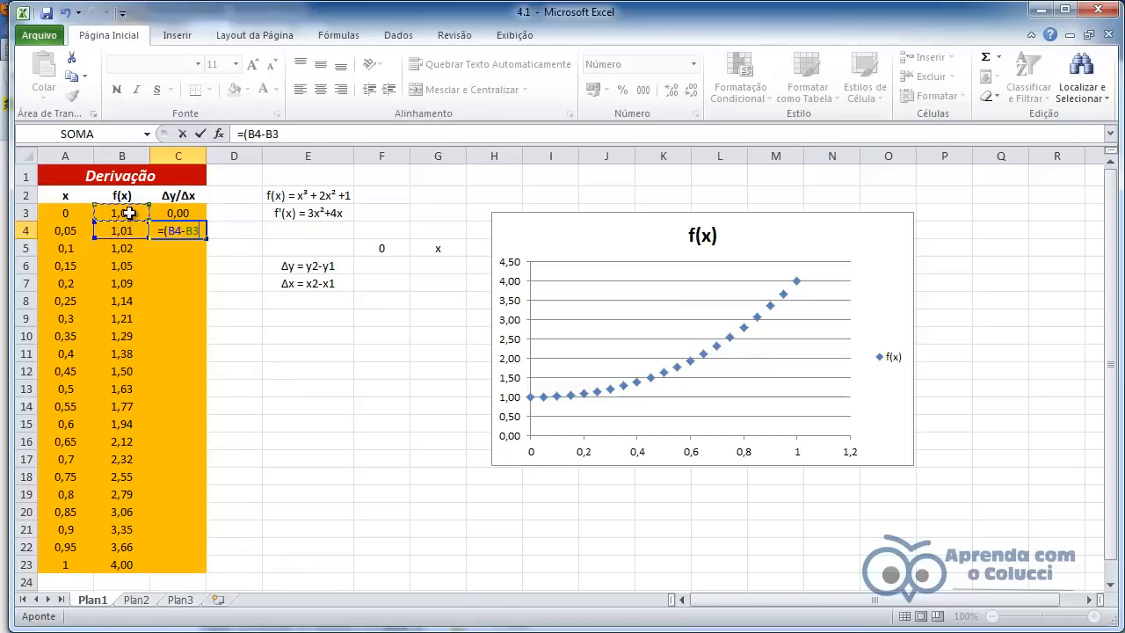
pyautogui.write(')/')
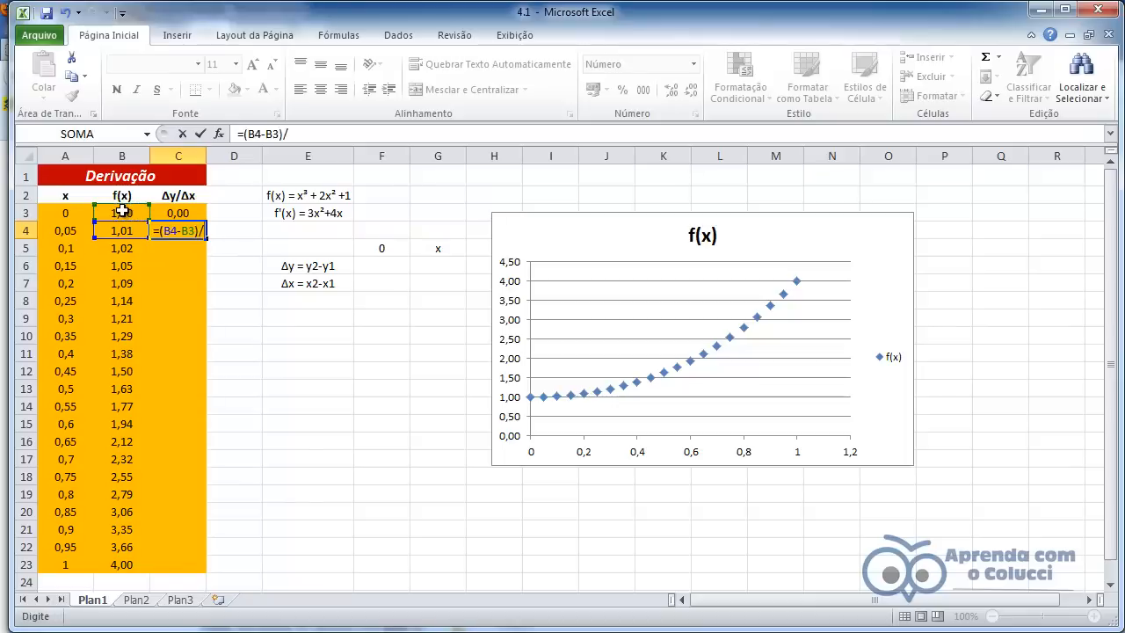
pyautogui.write('(')
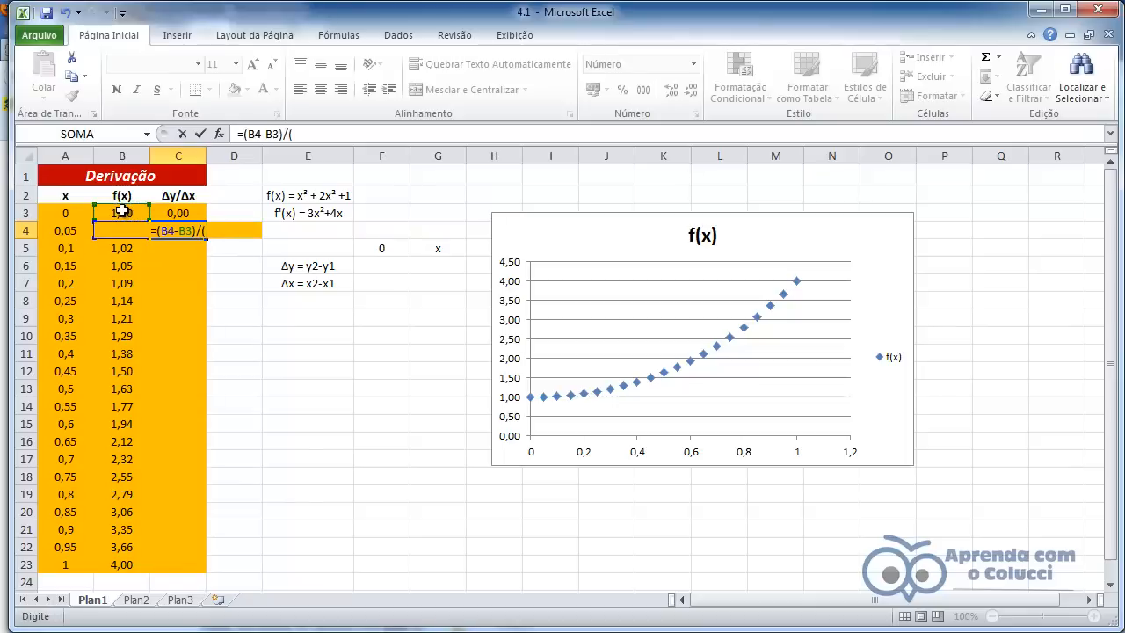
pyautogui.click(57, 231)
pyautogui.write('-')
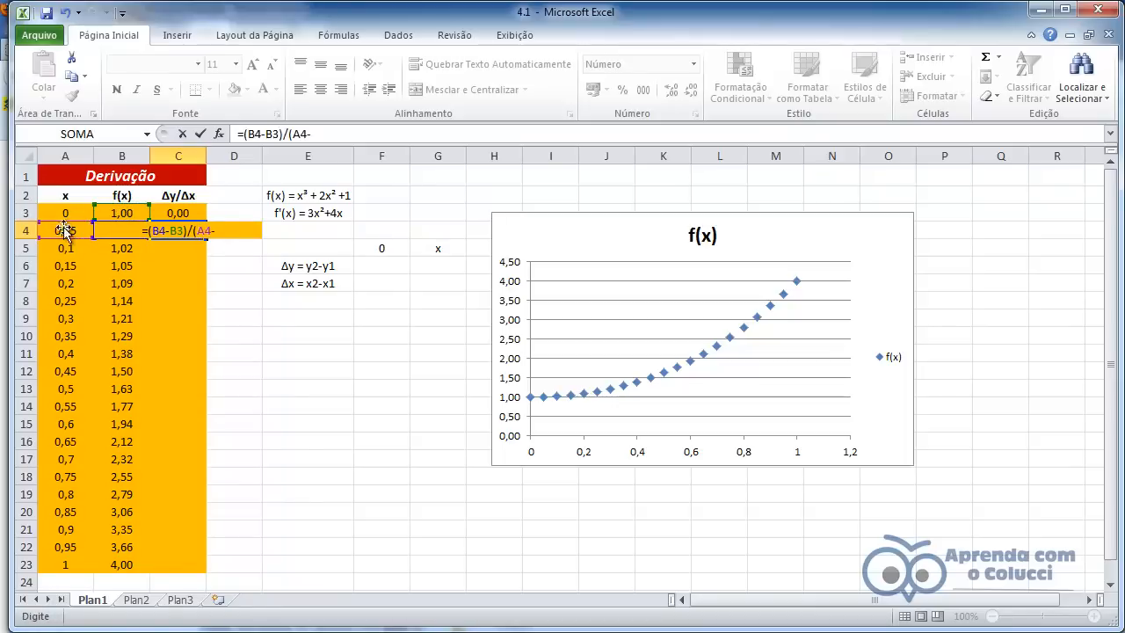
pyautogui.click(62, 208)
pyautogui.write(')')
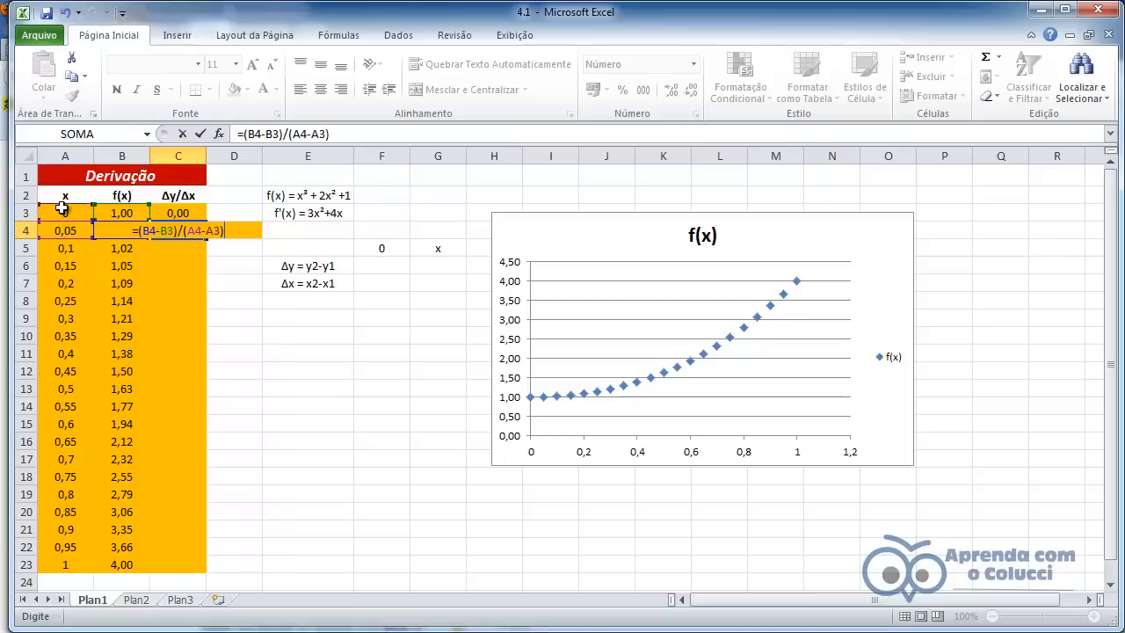
pyautogui.press('Return')
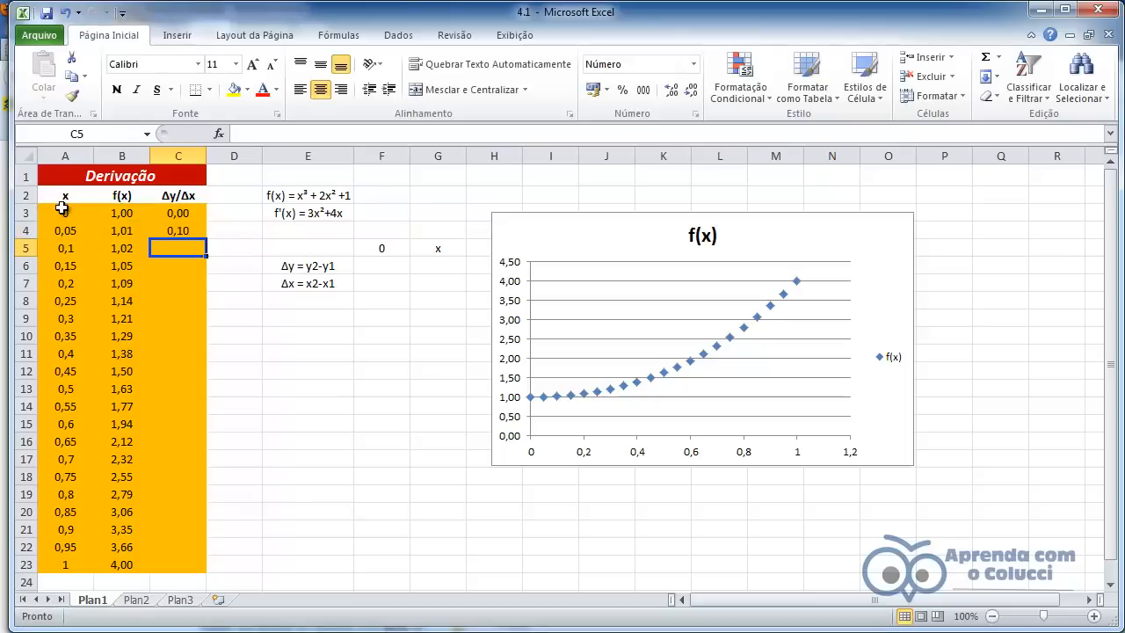
# Fill the Δy/Δx formula from C4 down to C23
pyautogui.click(180, 232)
pyautogui.doubleClick(207, 238)
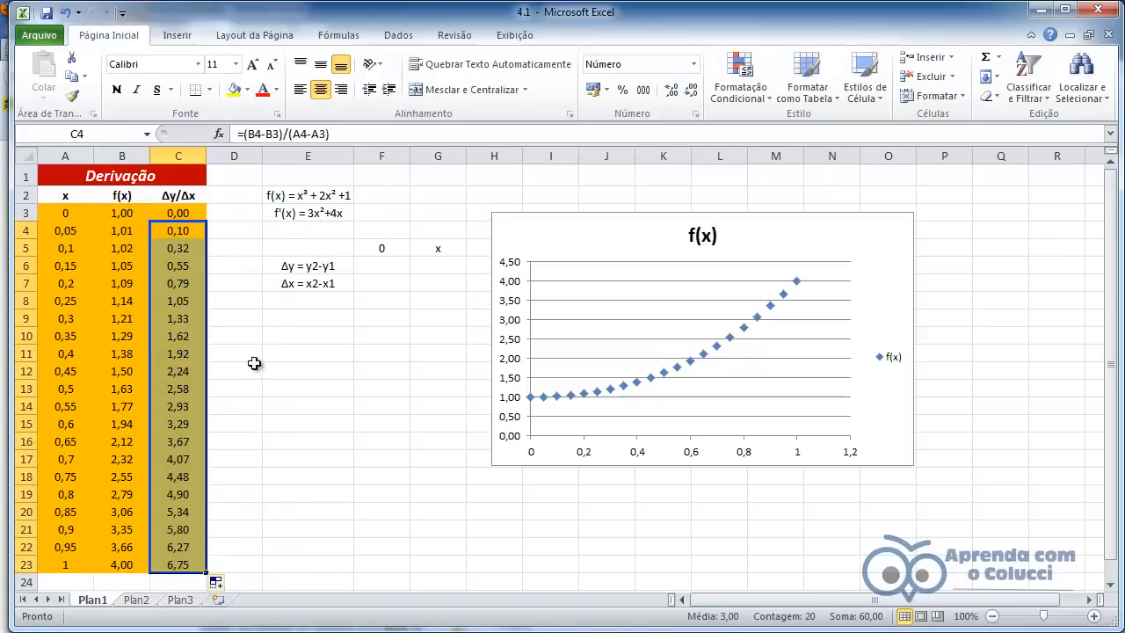
pyautogui.click(259, 280)
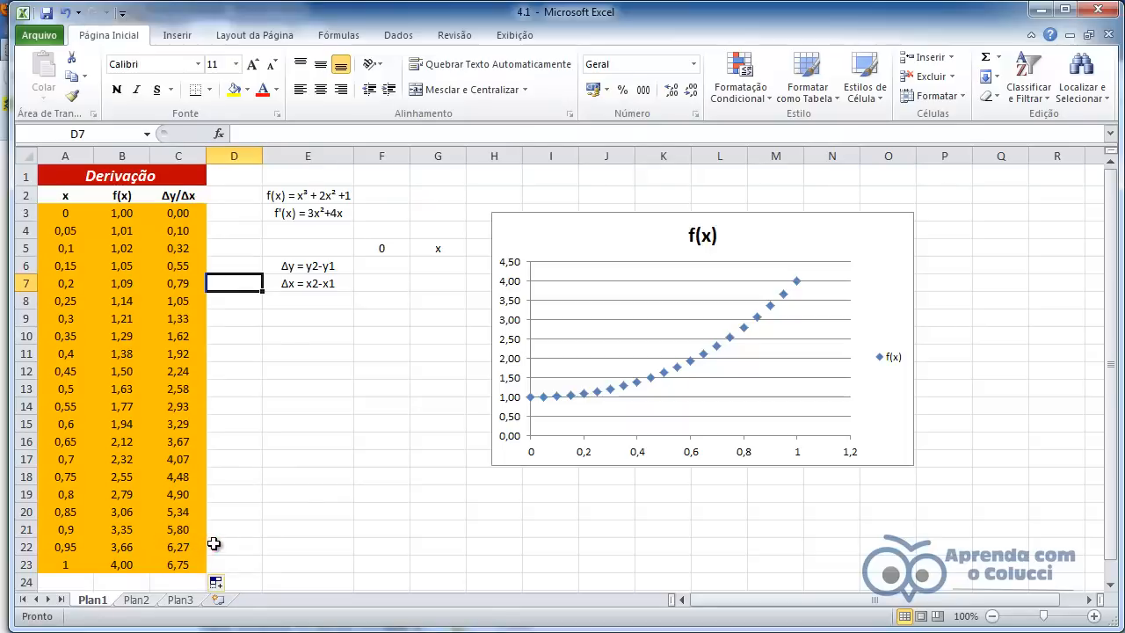
pyautogui.click(344, 387)
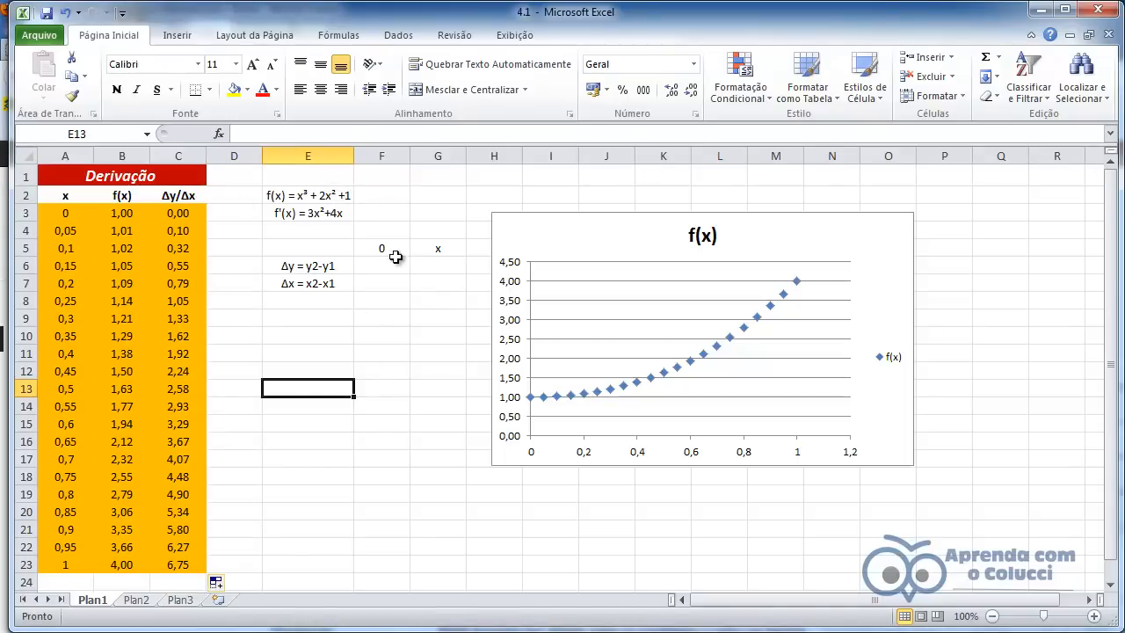
# Add a new data series to the scatter chart and take its name from header cell C2 (Δy/Δx)
pyautogui.click(714, 308)
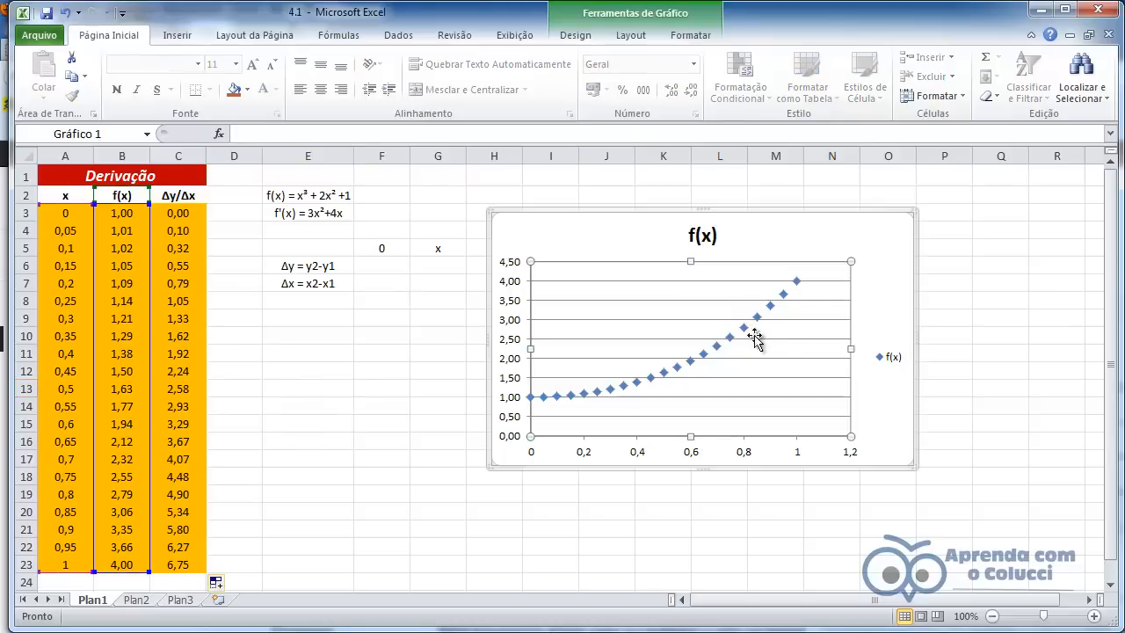
pyautogui.rightClick(711, 321)
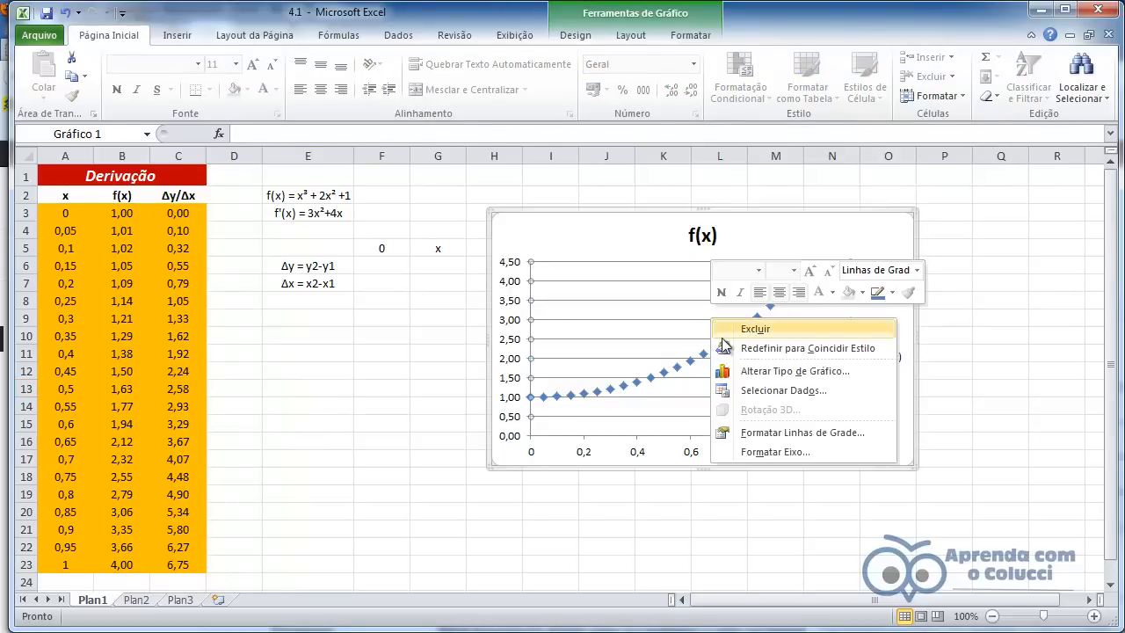
pyautogui.click(748, 390)
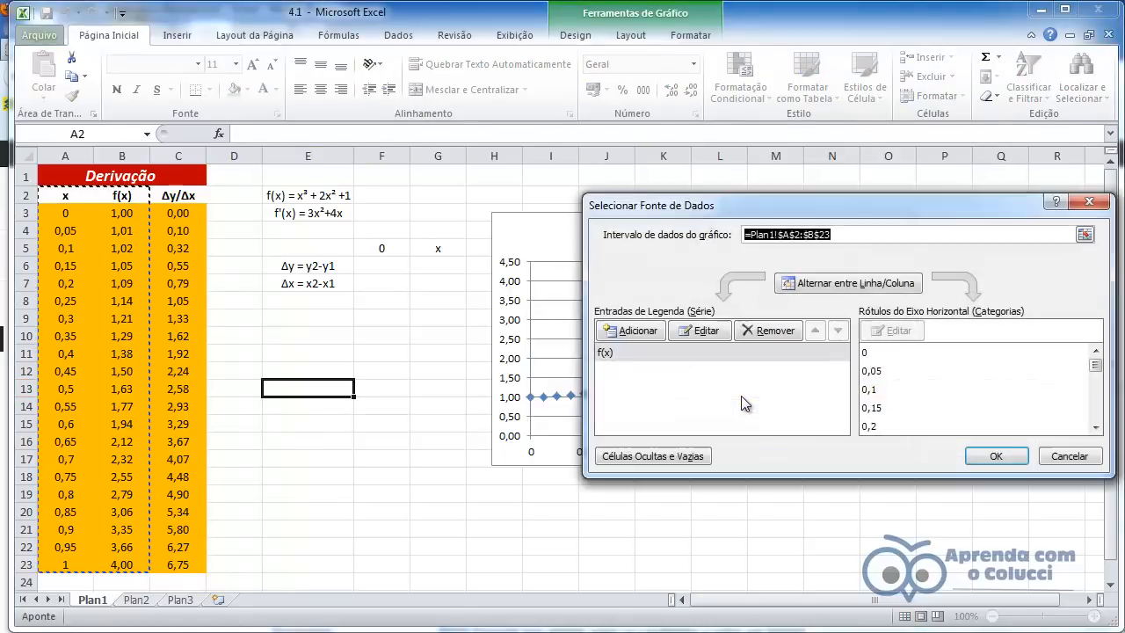
pyautogui.click(638, 330)
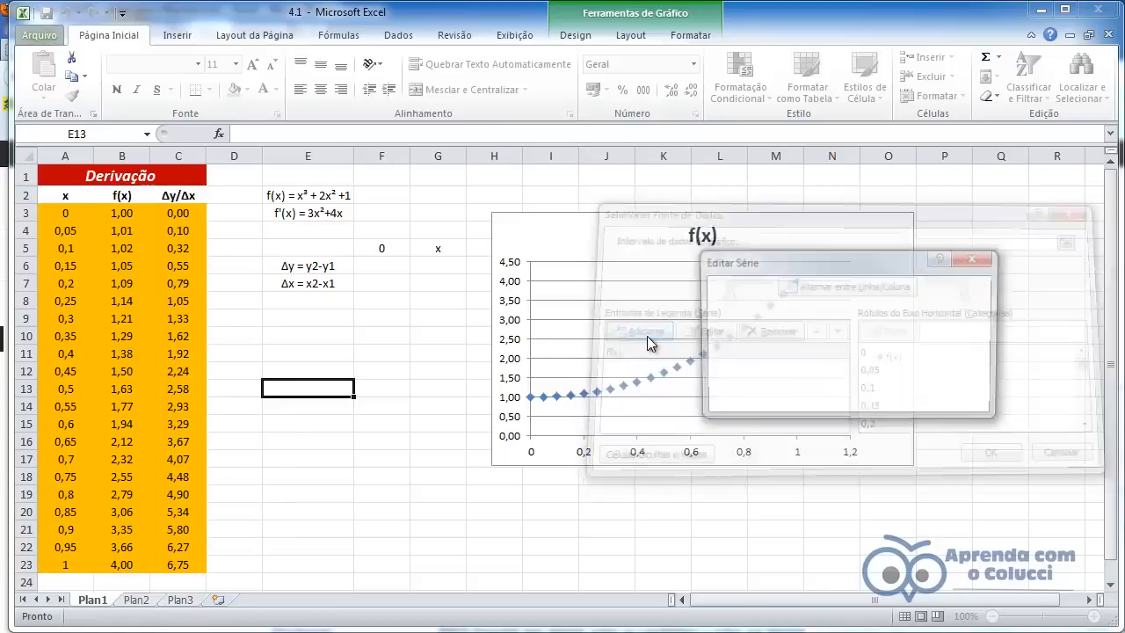
pyautogui.click(873, 305)
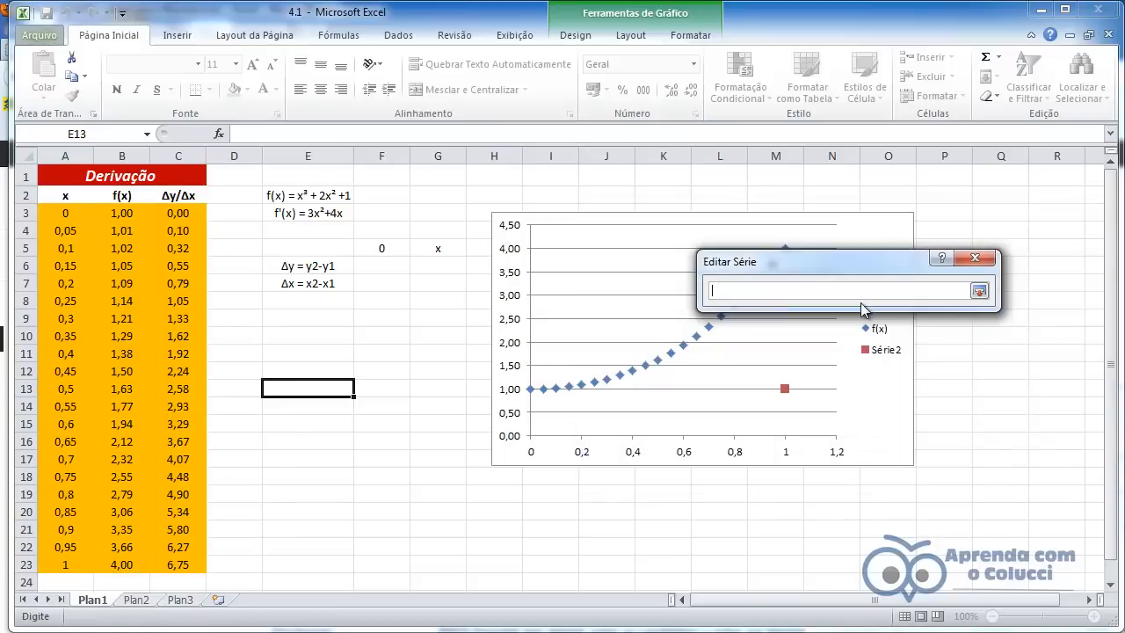
pyautogui.click(183, 198)
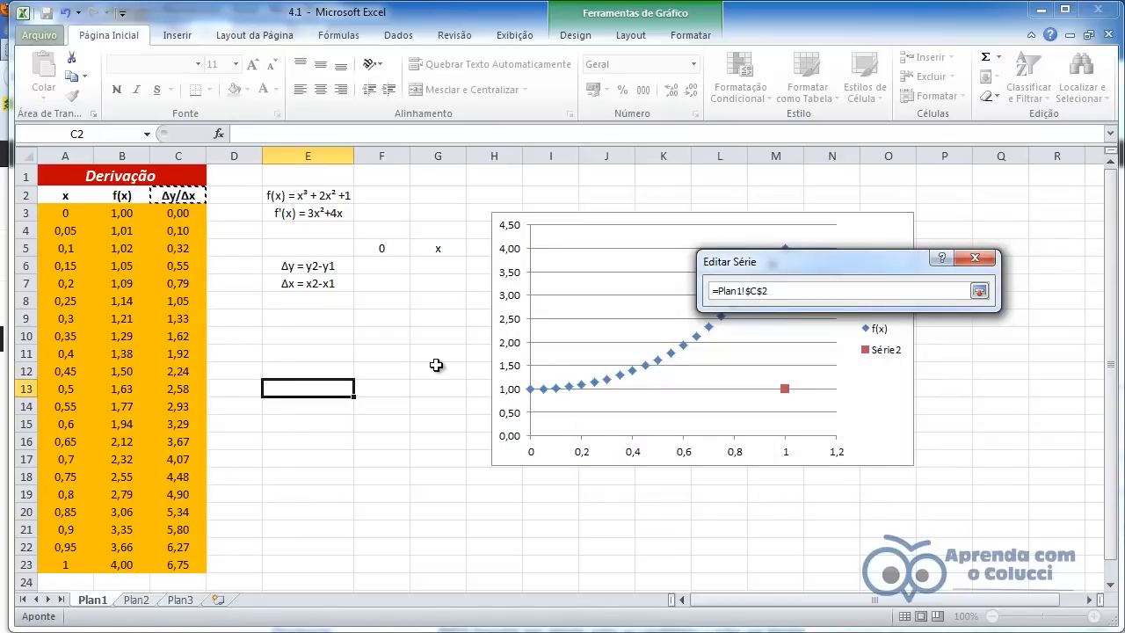
pyautogui.press('Return')
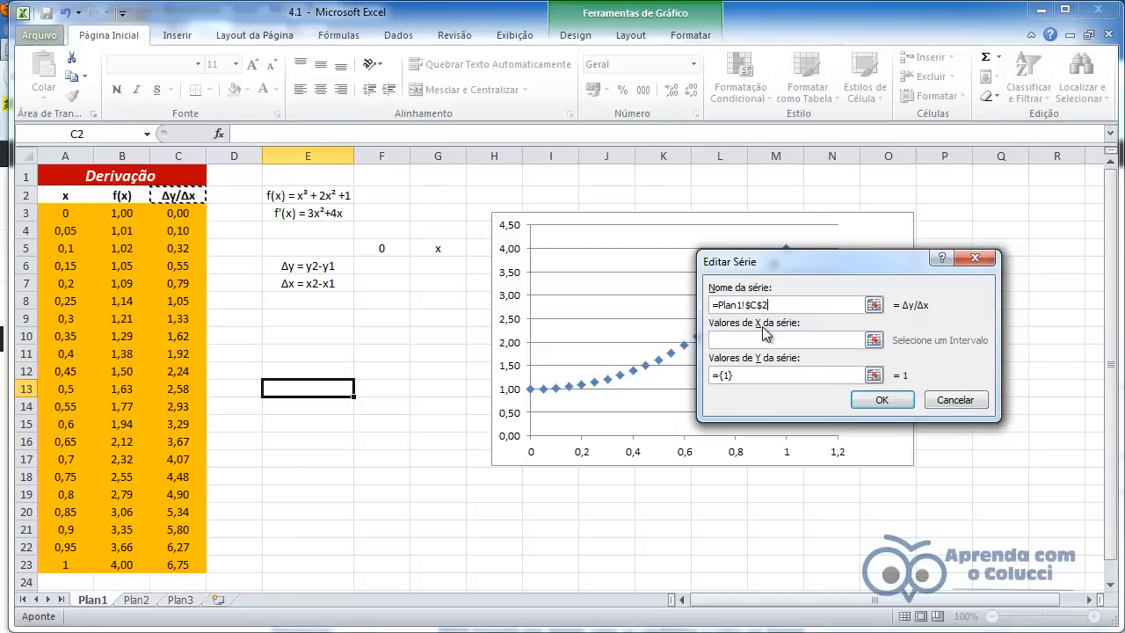
# Set the new series' X values to the x column, A3:A23
pyautogui.click(873, 339)
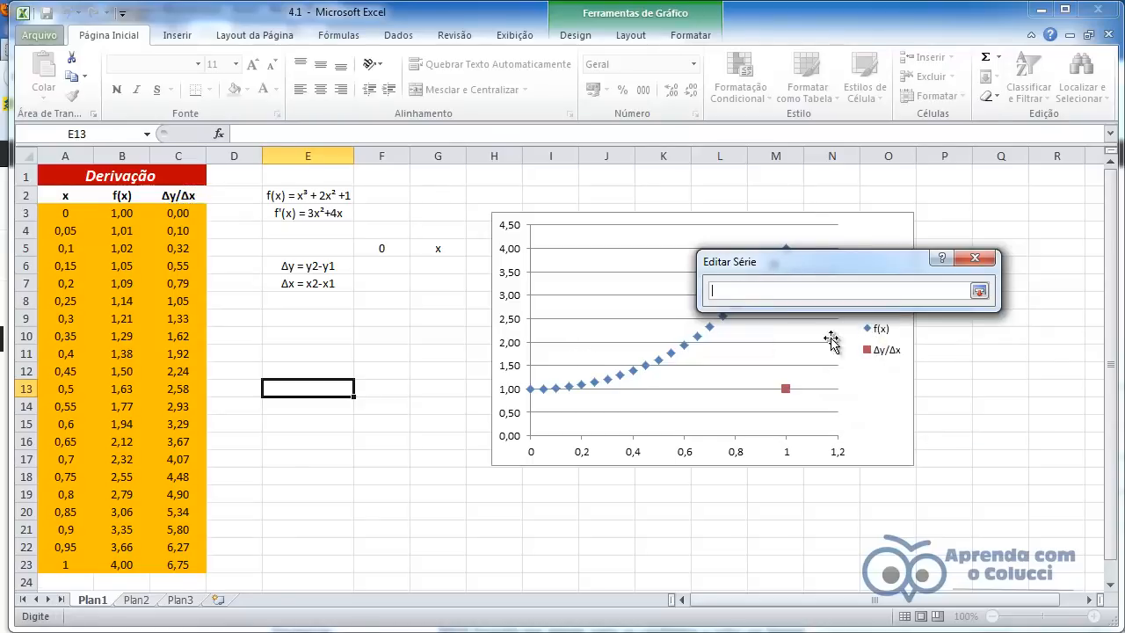
pyautogui.moveTo(60, 213); pyautogui.dragTo(88, 563)
pyautogui.press('Return')
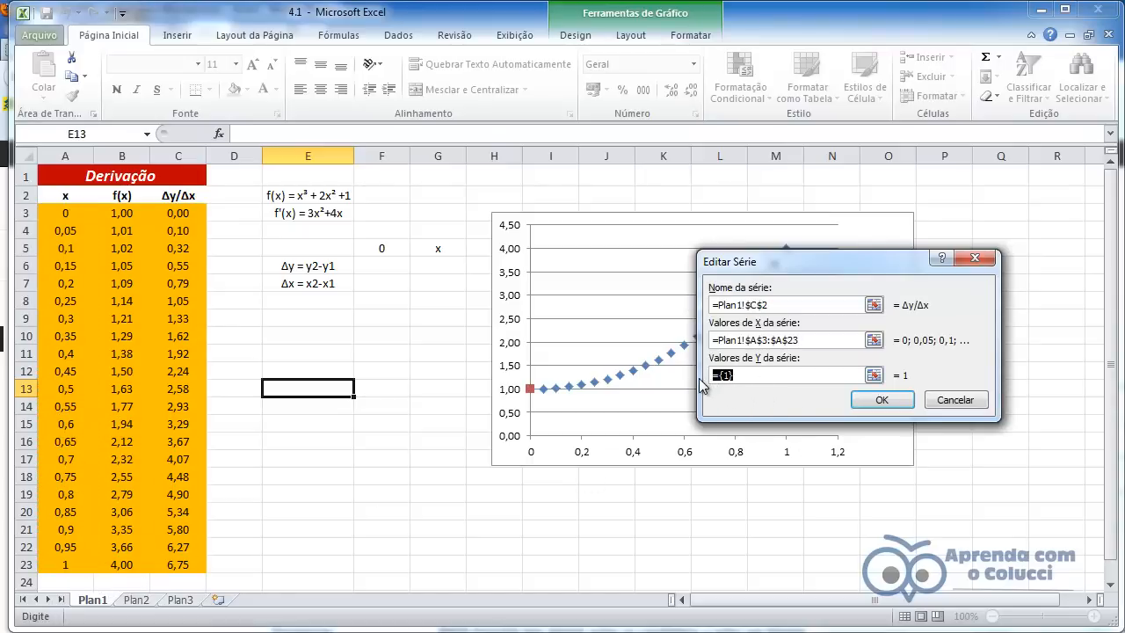
# Set the Δy/Δx series' Y values to C3:C23 and apply the updated data source to the chart
pyautogui.press('BackSpace')
pyautogui.click(874, 374)
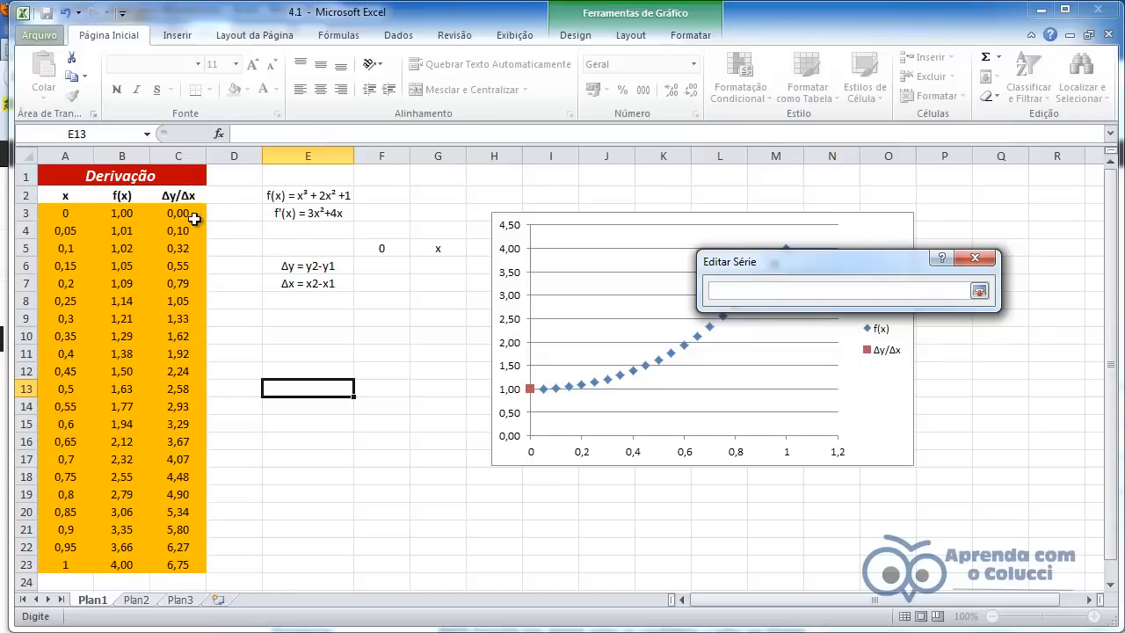
pyautogui.moveTo(193, 219); pyautogui.dragTo(194, 560)
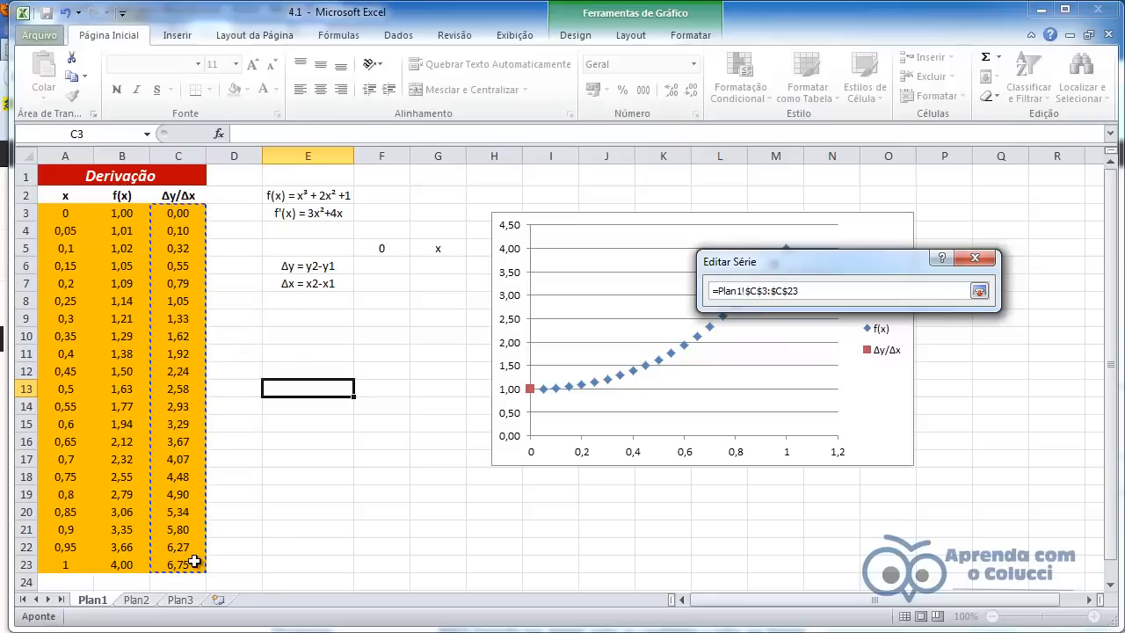
pyautogui.press('Return')
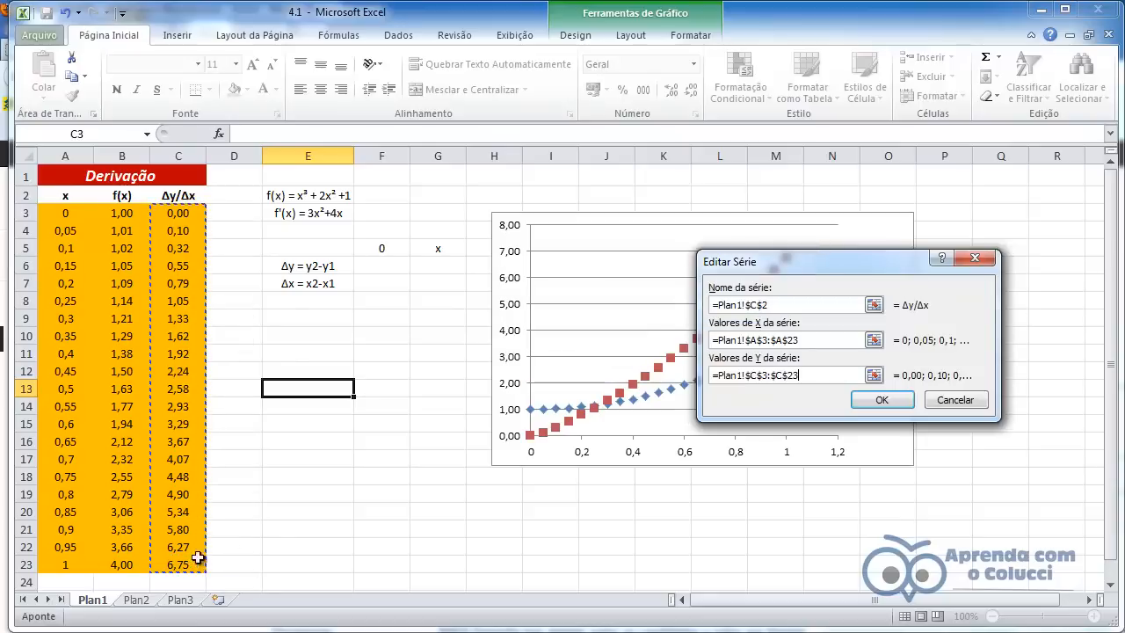
pyautogui.click(881, 401)
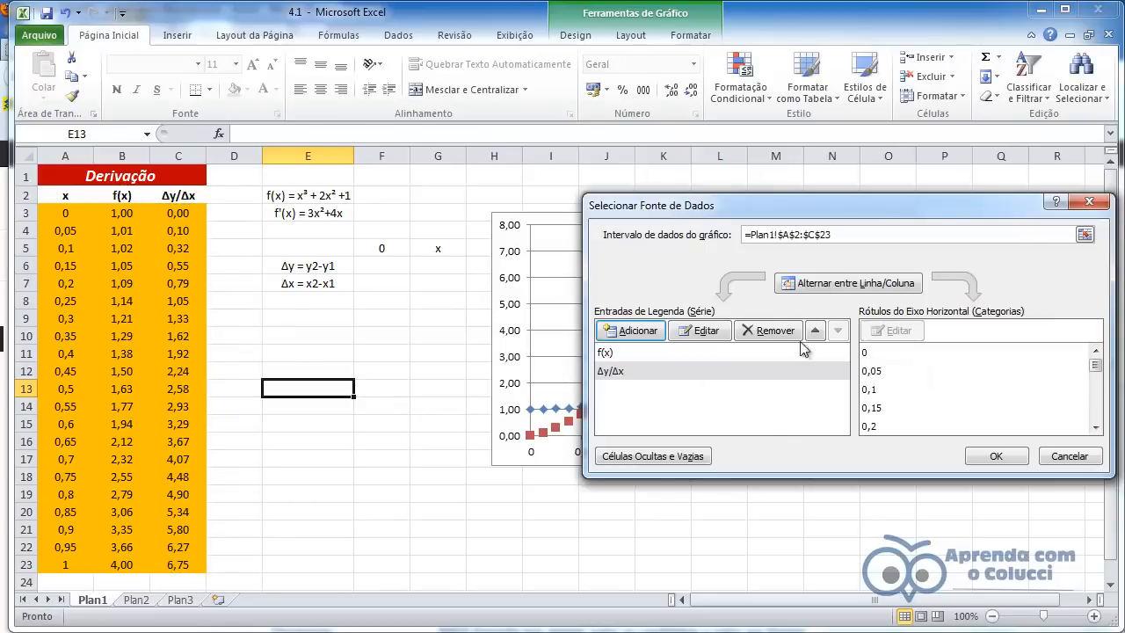
pyautogui.click(988, 451)
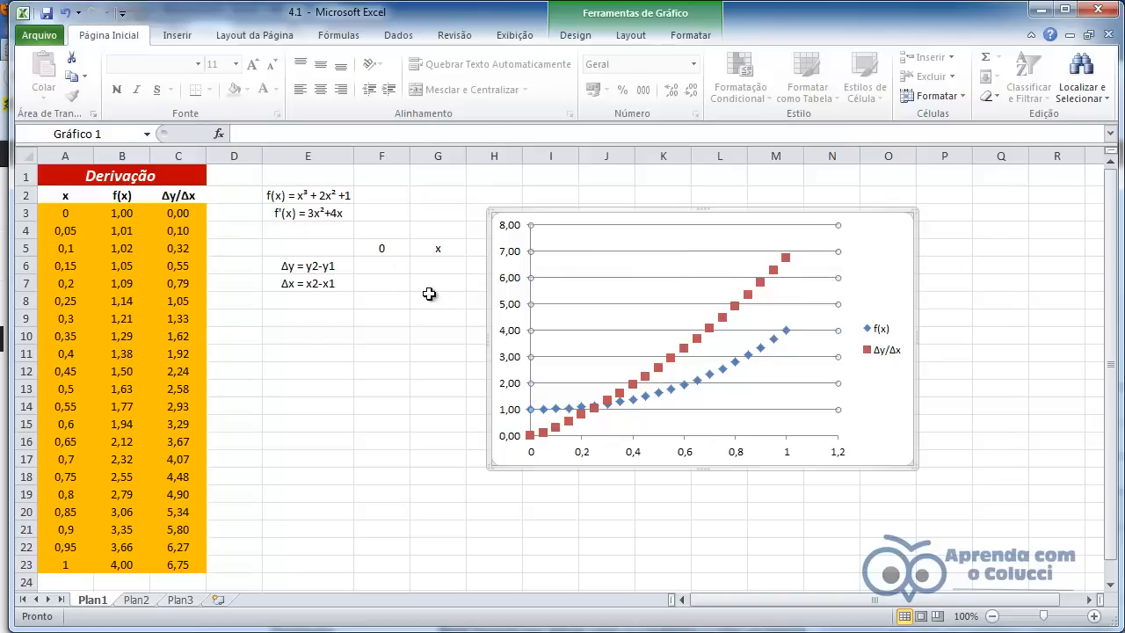
# Add a polynomial trendline of order 2 to the Δy/Δx series in the chart
pyautogui.moveTo(736, 310)
pyautogui.click(646, 379)
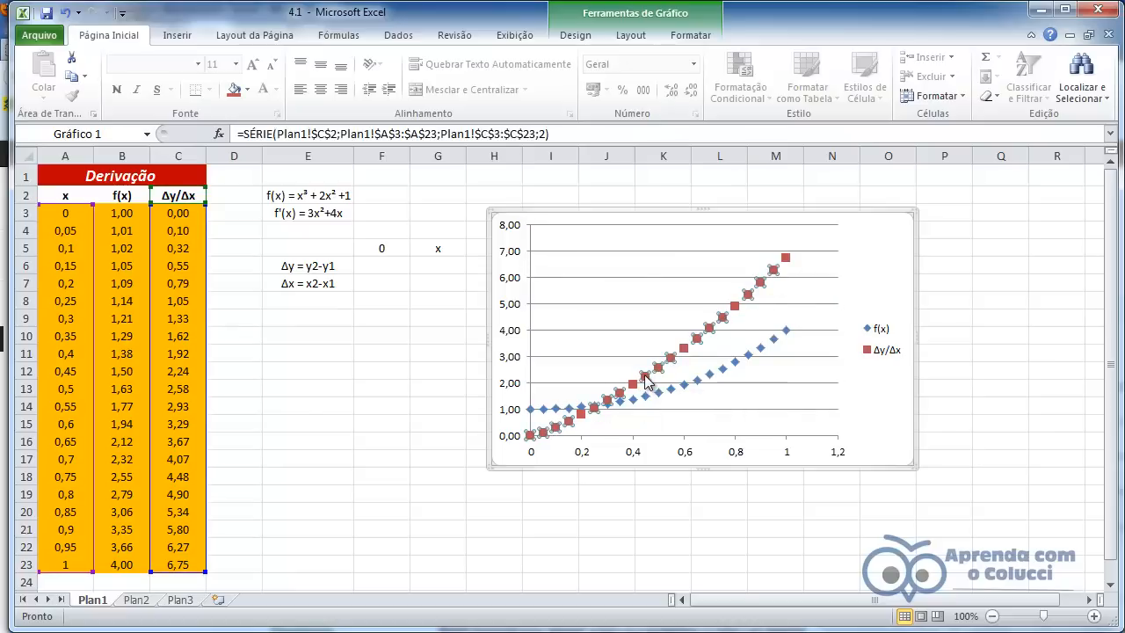
pyautogui.rightClick(646, 380)
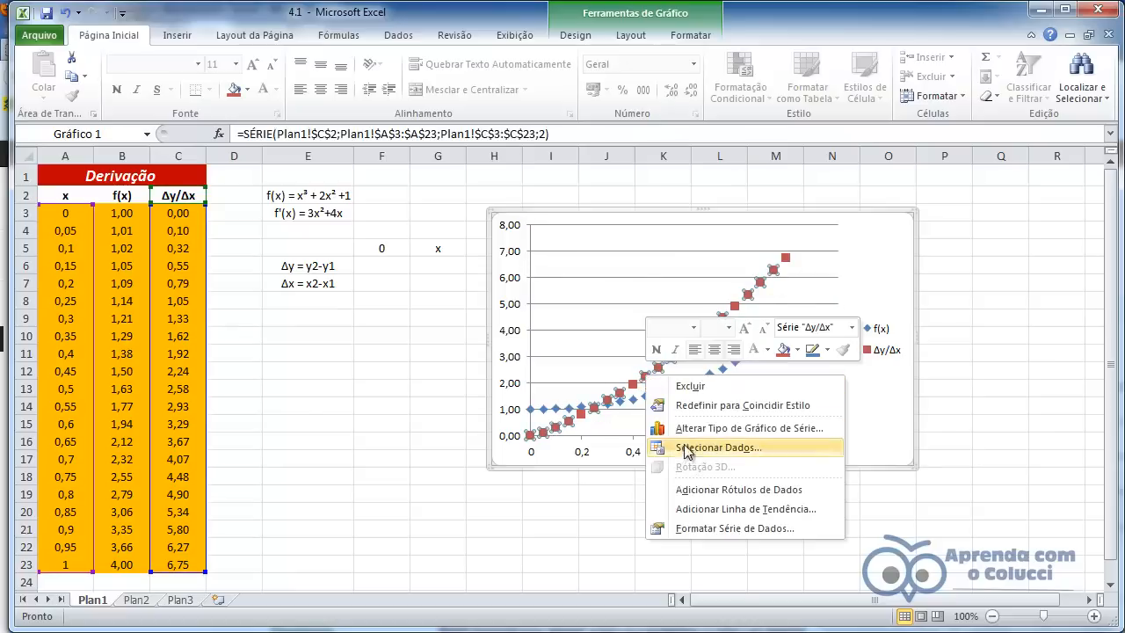
pyautogui.click(707, 510)
pyautogui.moveTo(580, 95); pyautogui.dragTo(658, 134)
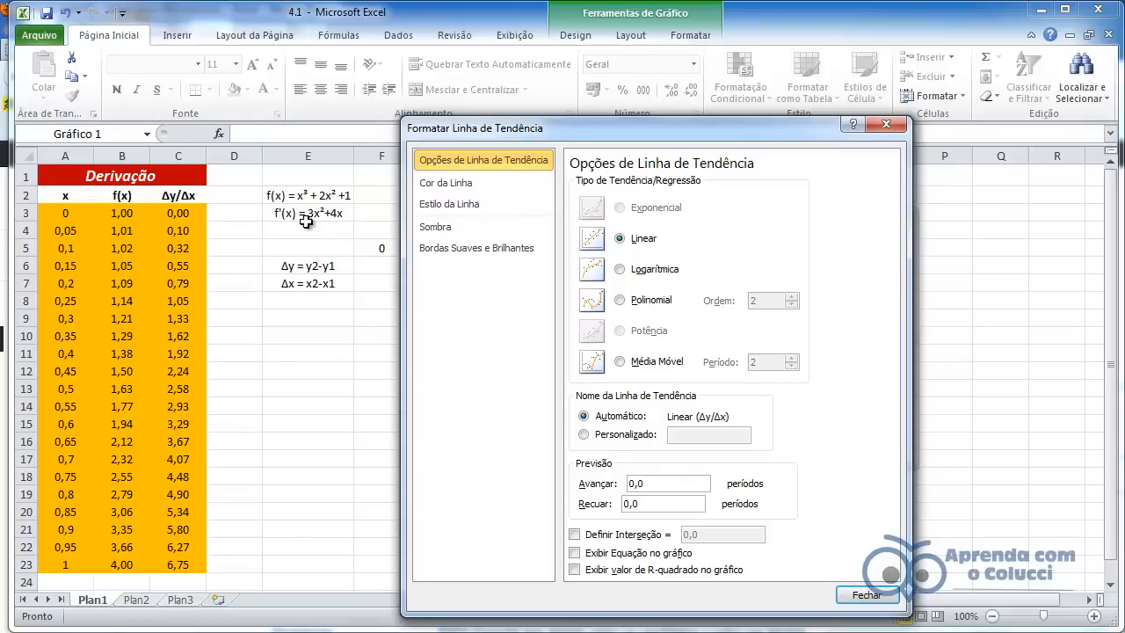
pyautogui.click(639, 303)
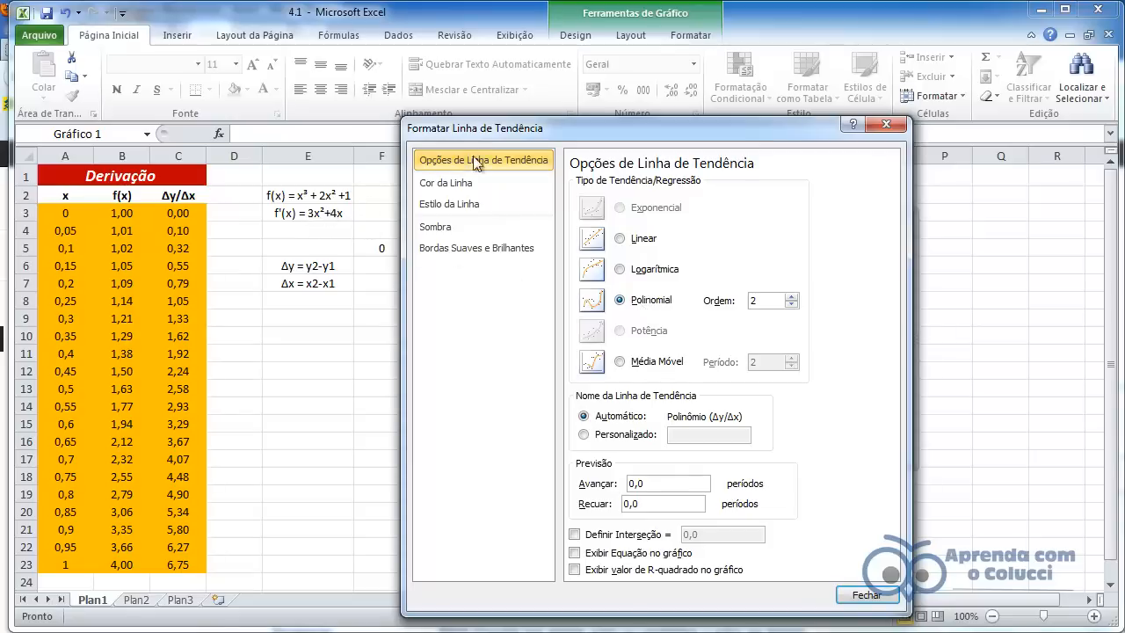
pyautogui.moveTo(492, 132); pyautogui.dragTo(80, 94)
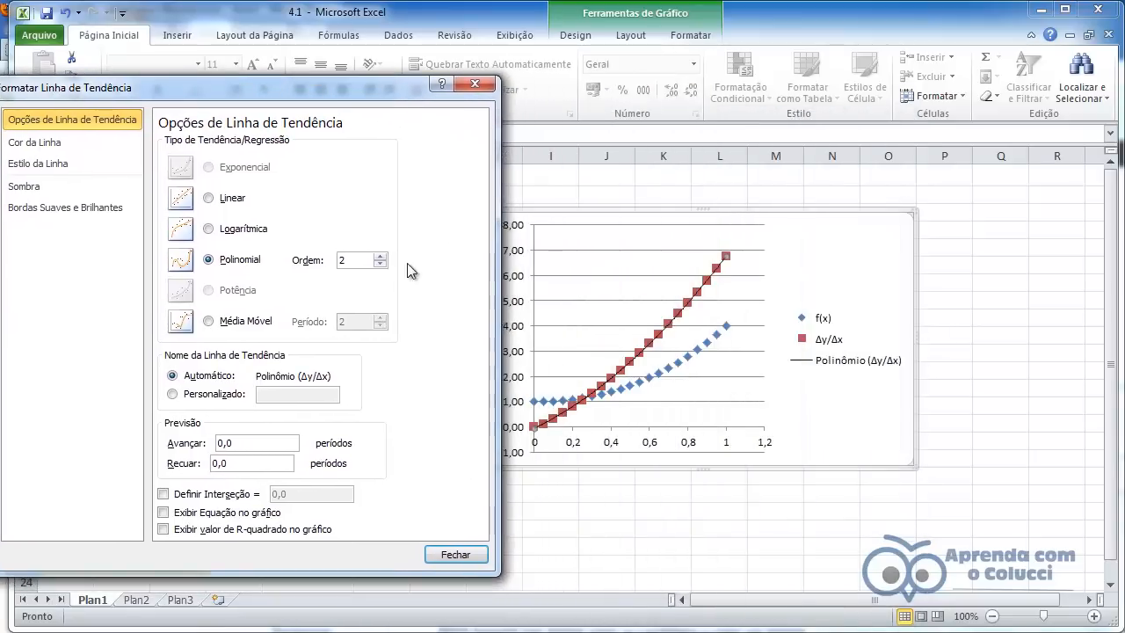
# Display the trendline's equation and R-squared value on the chart, and shift their label slightly upward
pyautogui.click(208, 517)
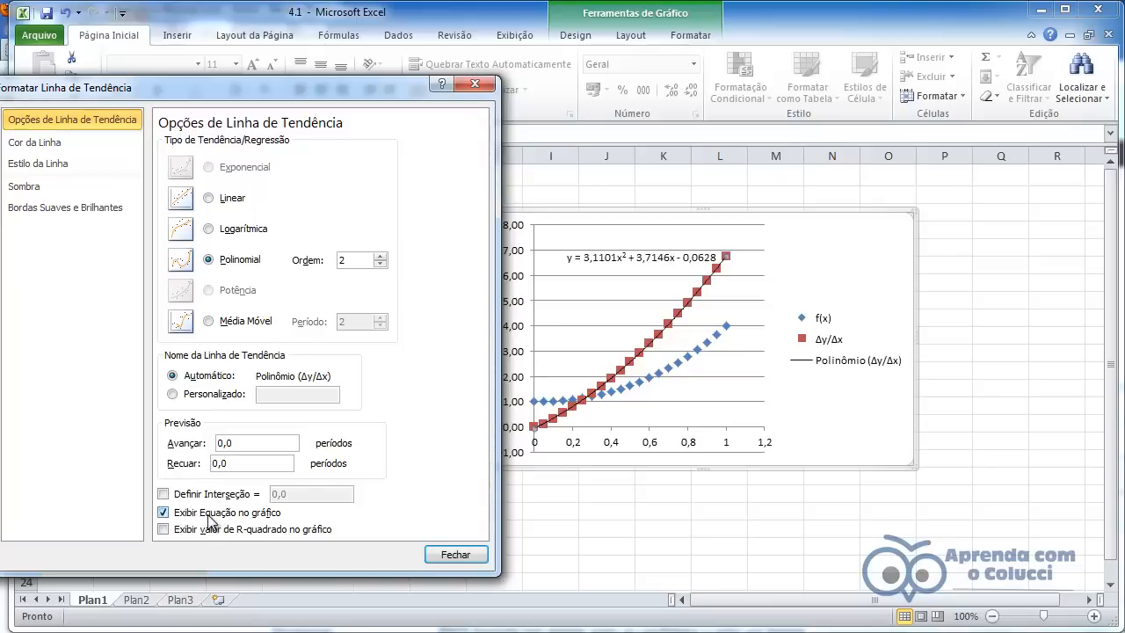
pyautogui.click(203, 531)
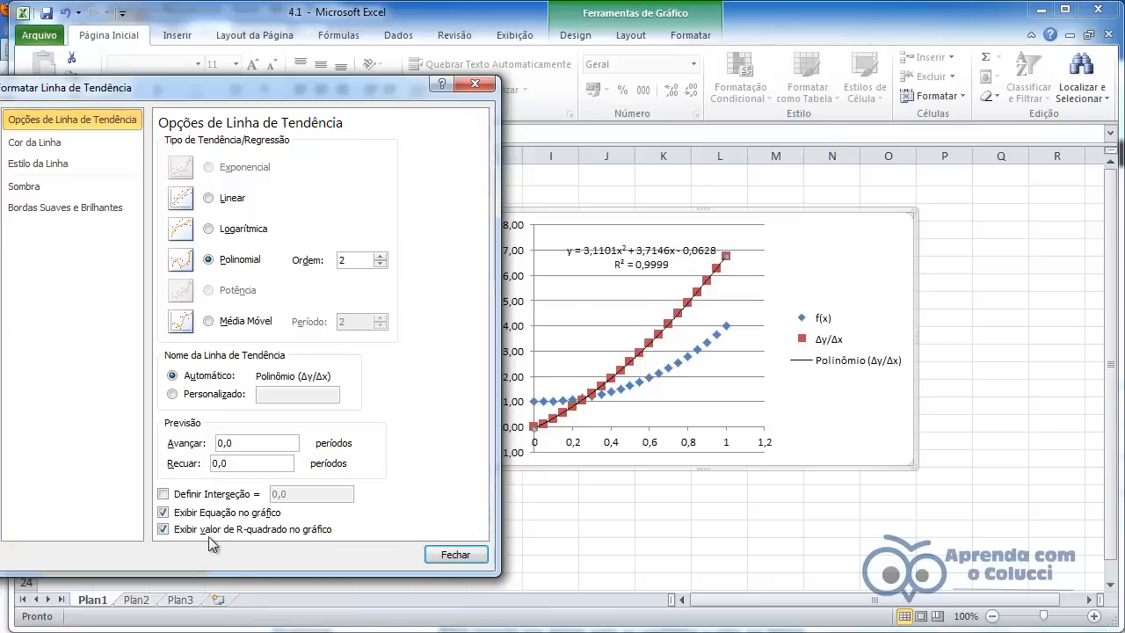
pyautogui.click(450, 553)
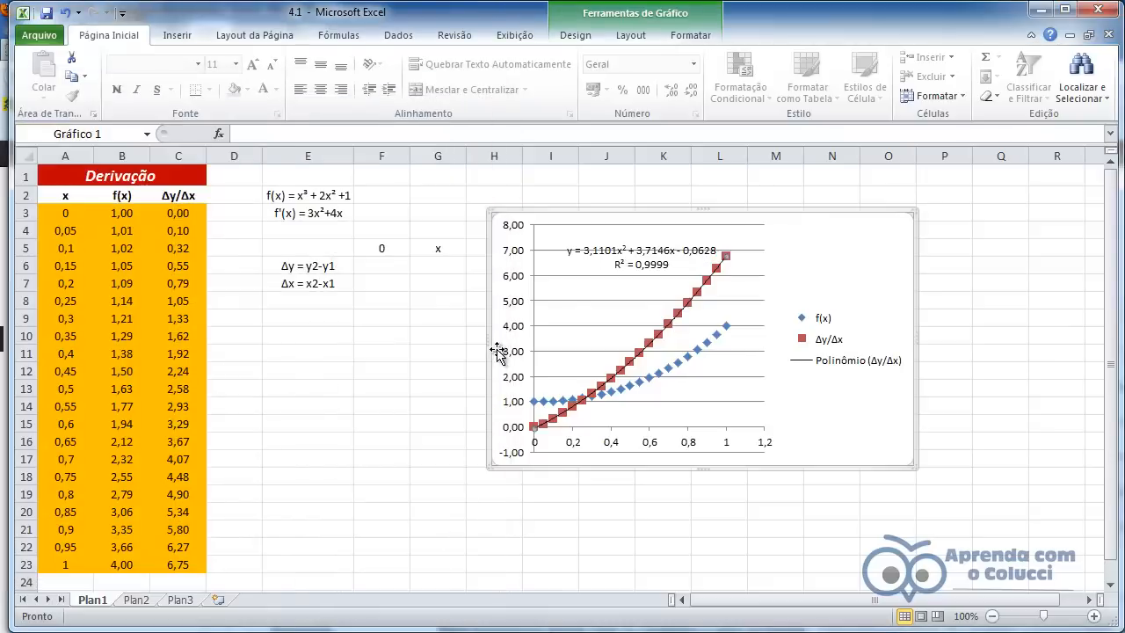
pyautogui.click(644, 268)
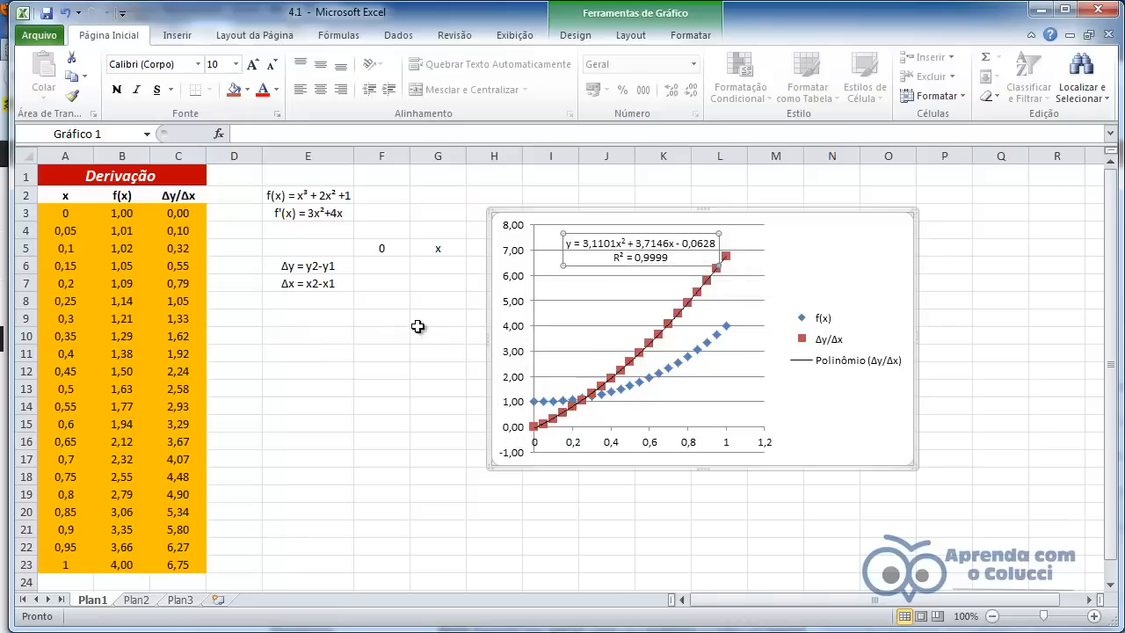
pyautogui.press('Escape')
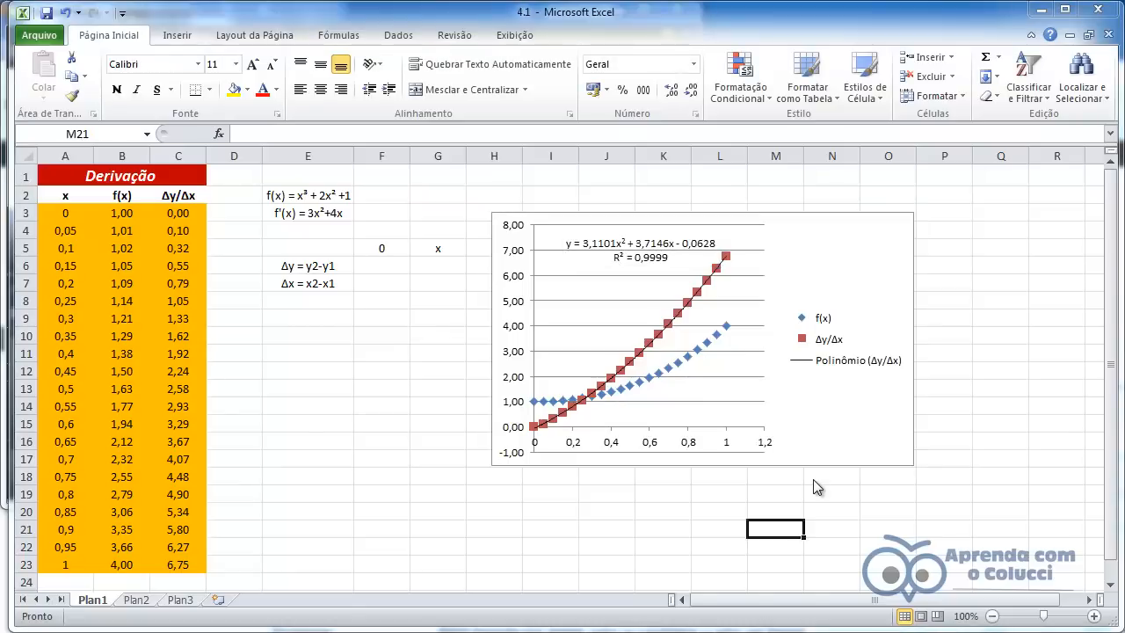